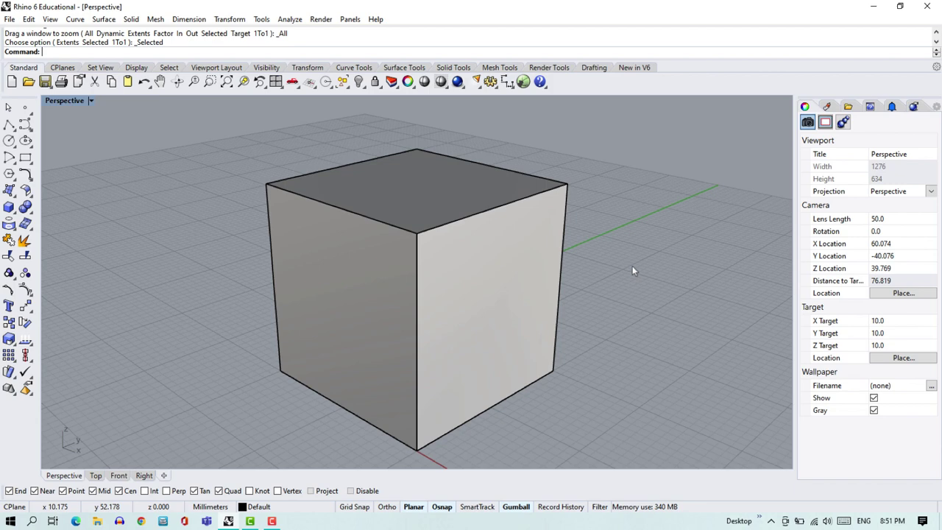
Select the cube in the Perspective viewport to show its Gumball move, rotate and scale handles.
click(458, 262)
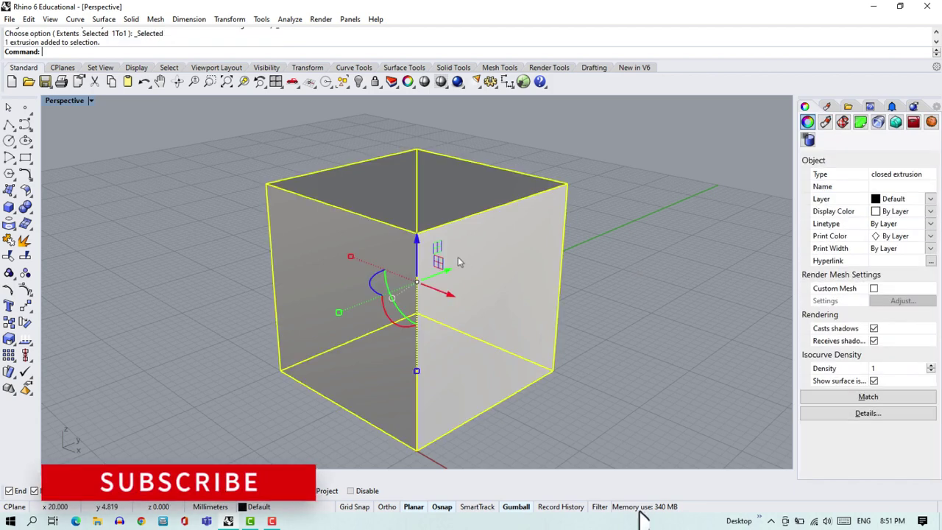
click(516, 508)
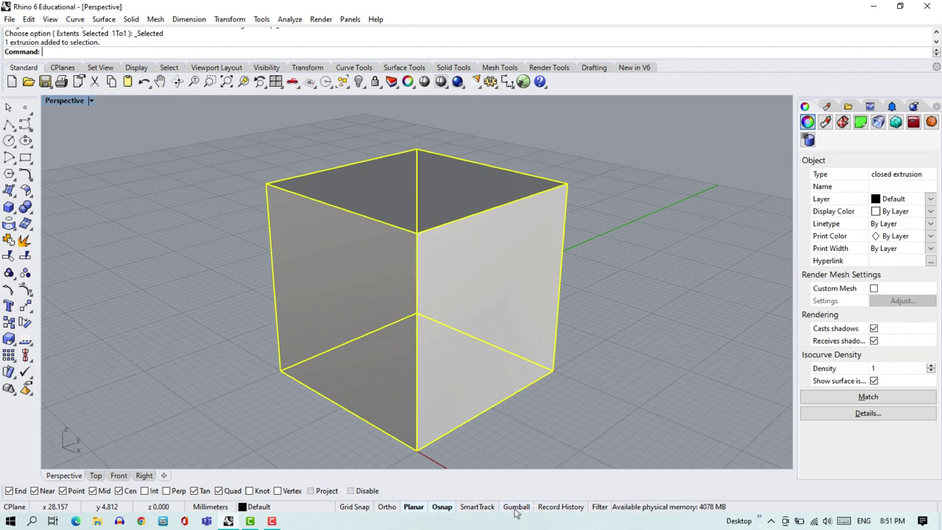
click(515, 507)
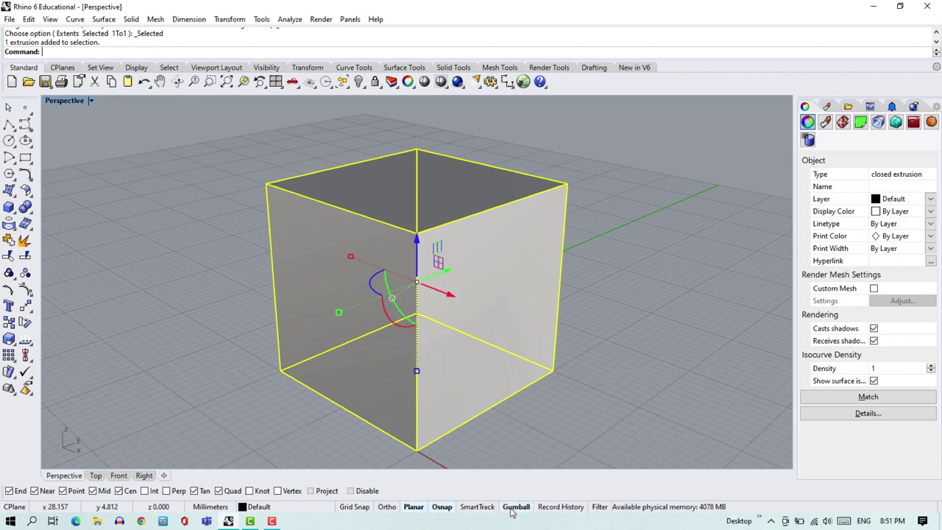
click(515, 507)
click(515, 507)
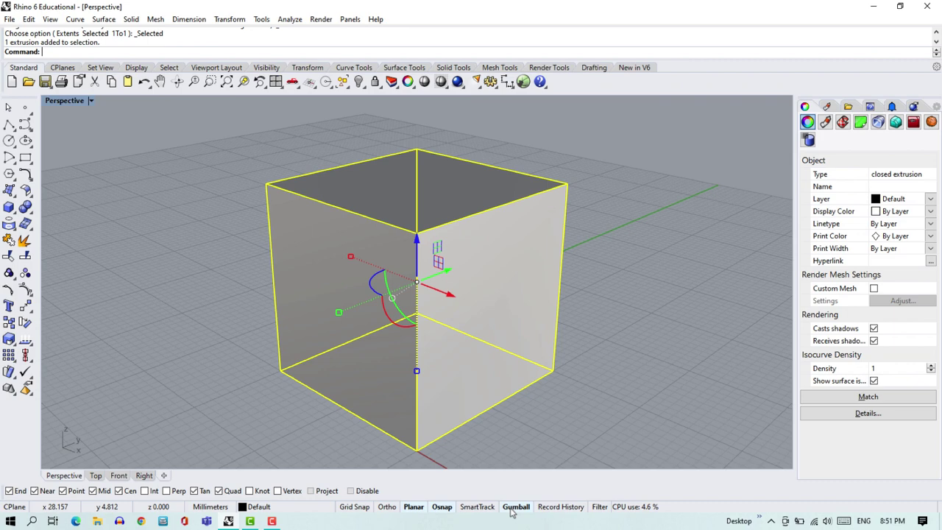
click(657, 375)
click(448, 298)
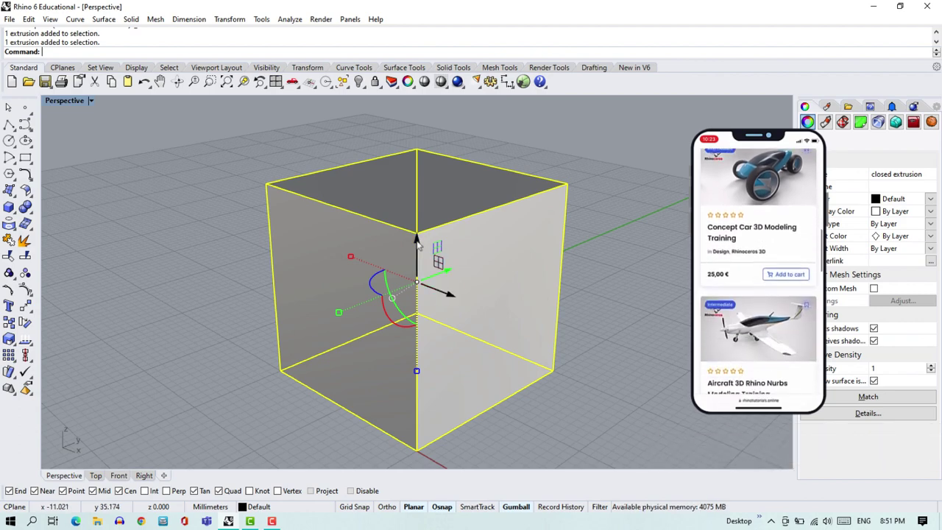
drag(434, 264, 384, 266)
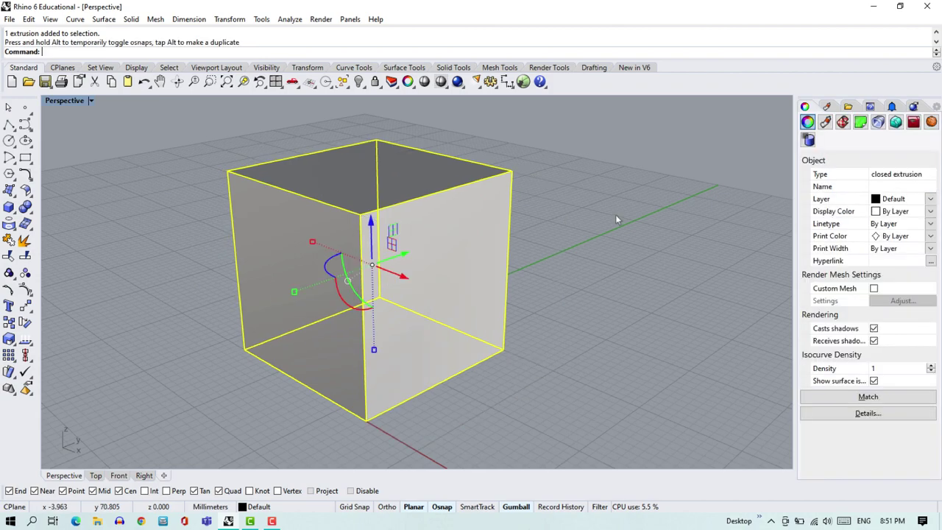
scroll(615, 214, down, 3)
drag(505, 252, 377, 264)
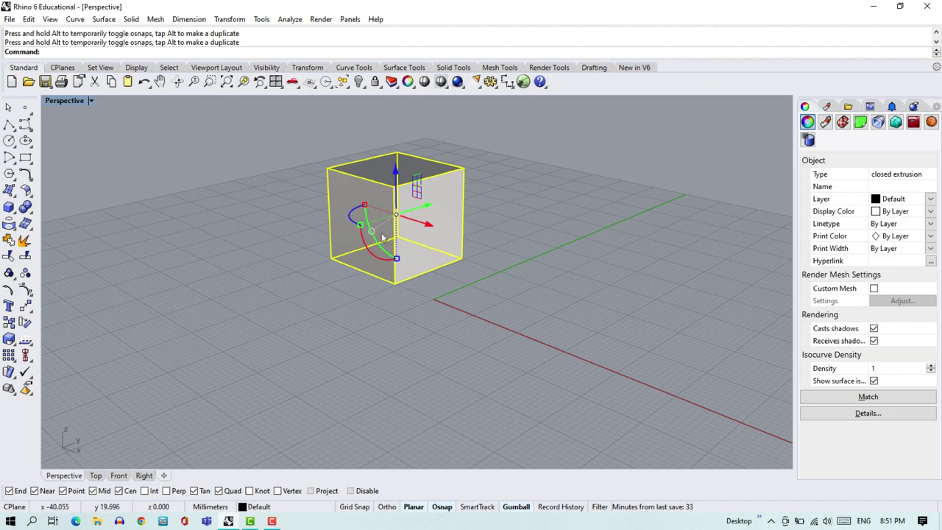
key(ctrl+z)
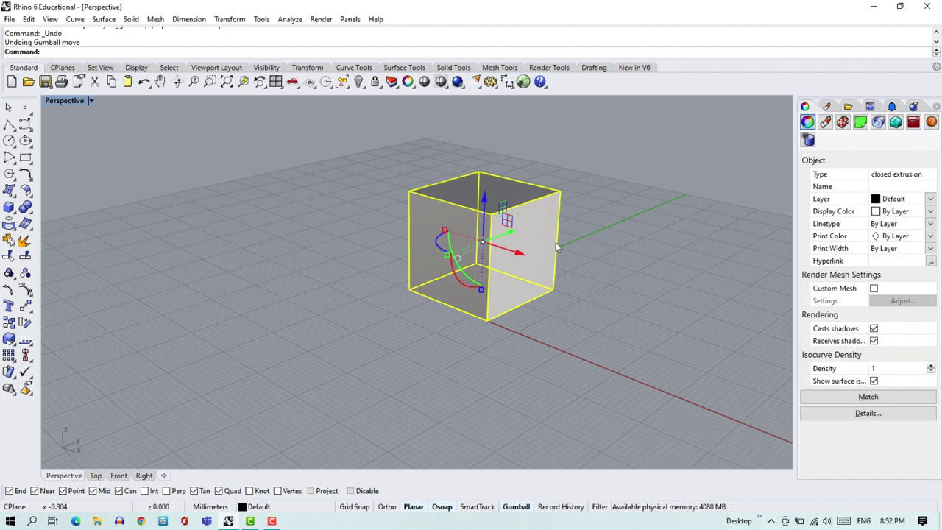
scroll(578, 209, up, 3)
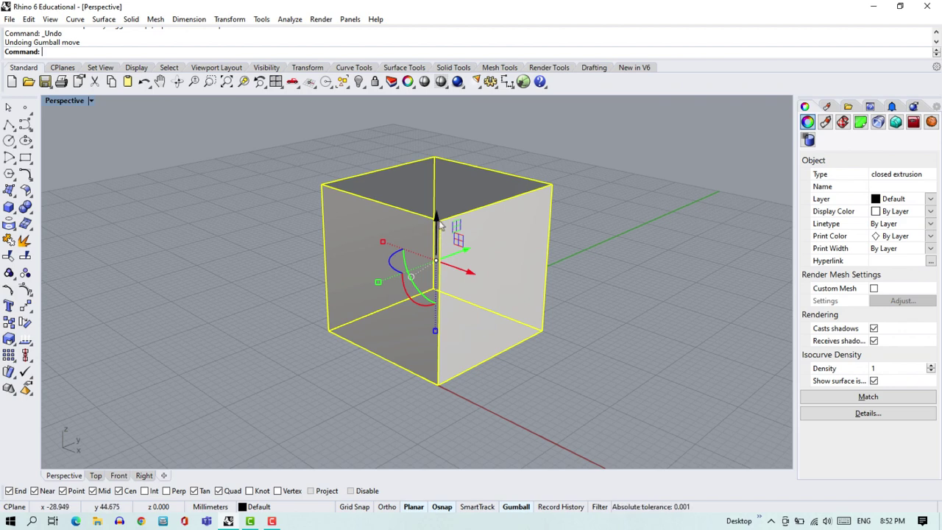
Start a Gumball X-distance entry, cancel it, and reselect the cube.
click(472, 273)
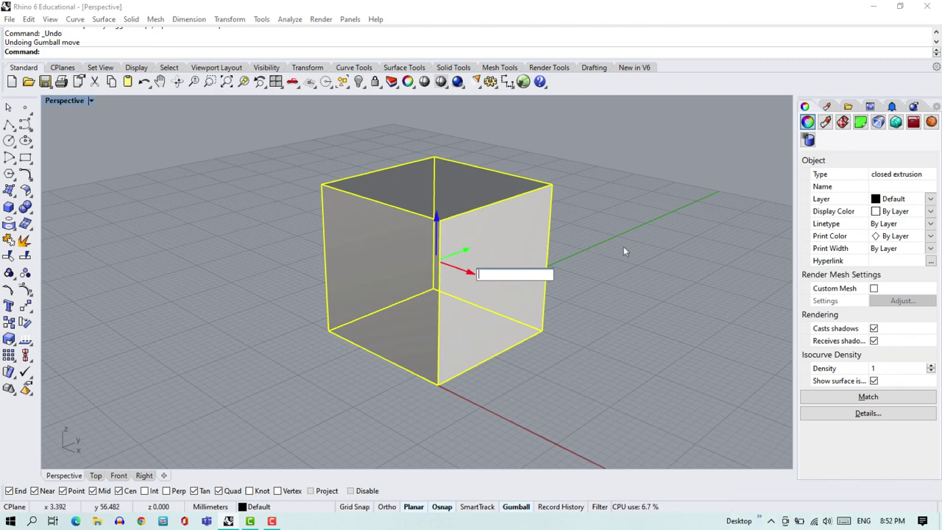
key(Escape)
click(631, 274)
click(442, 255)
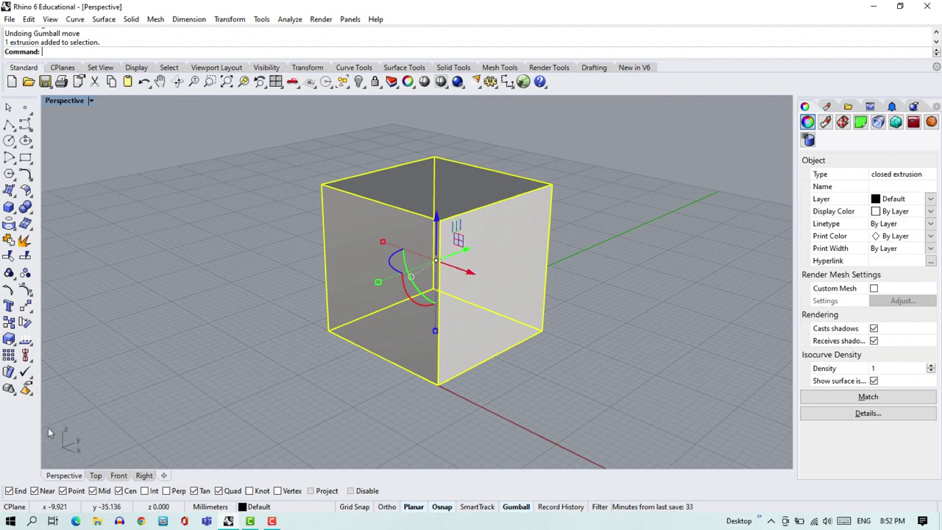
Move the cube 10 mm along X with the Gumball arrow, then deselect it.
right_drag(59, 441, 141, 343)
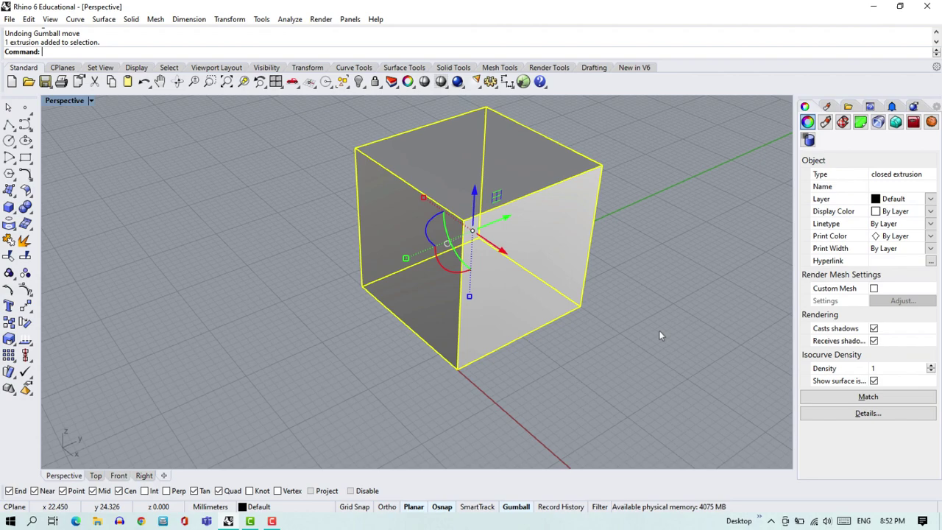
right_drag(659, 336, 544, 318)
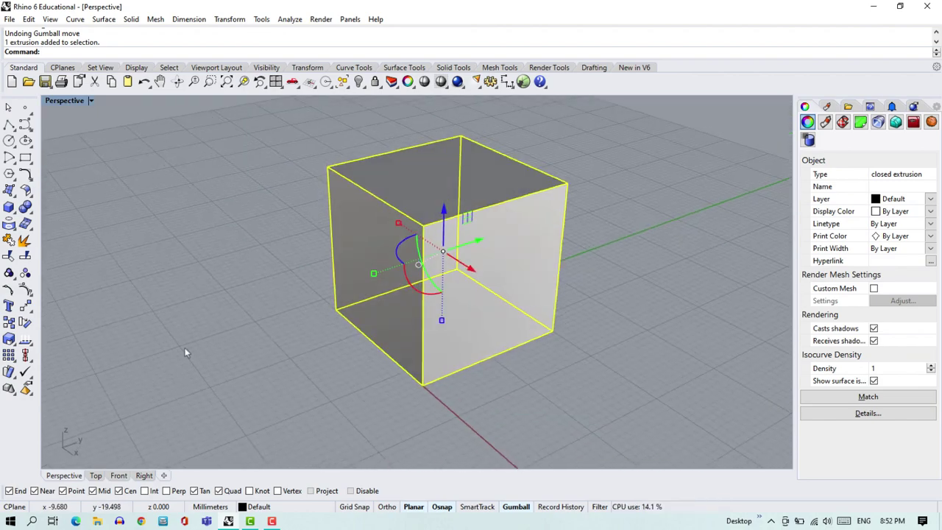
mouse_move(514, 373)
right_down()
mouse_move(532, 366)
mouse_move(515, 357)
right_up()
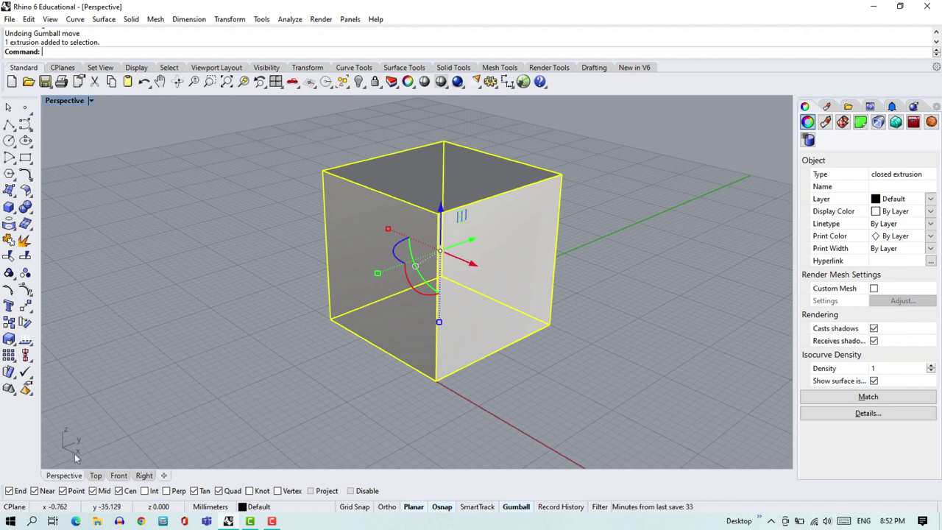
click(471, 267)
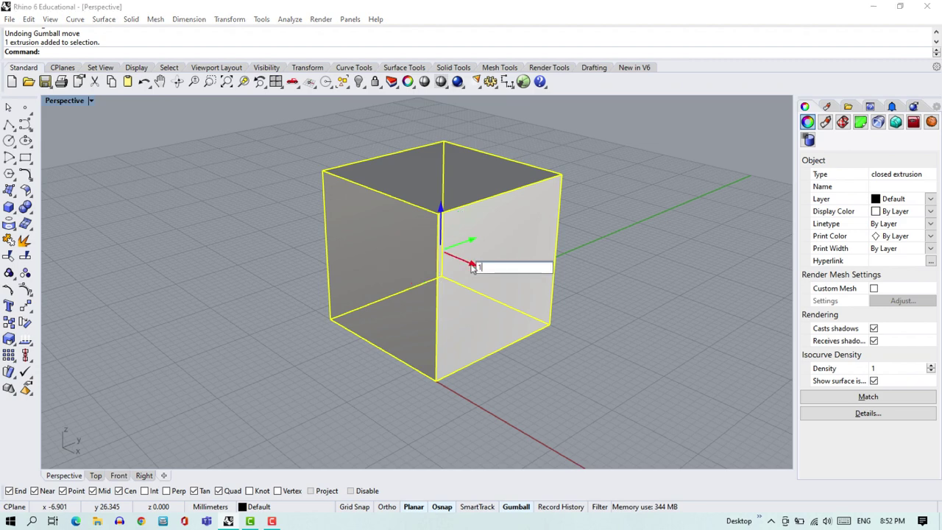
key(Return)
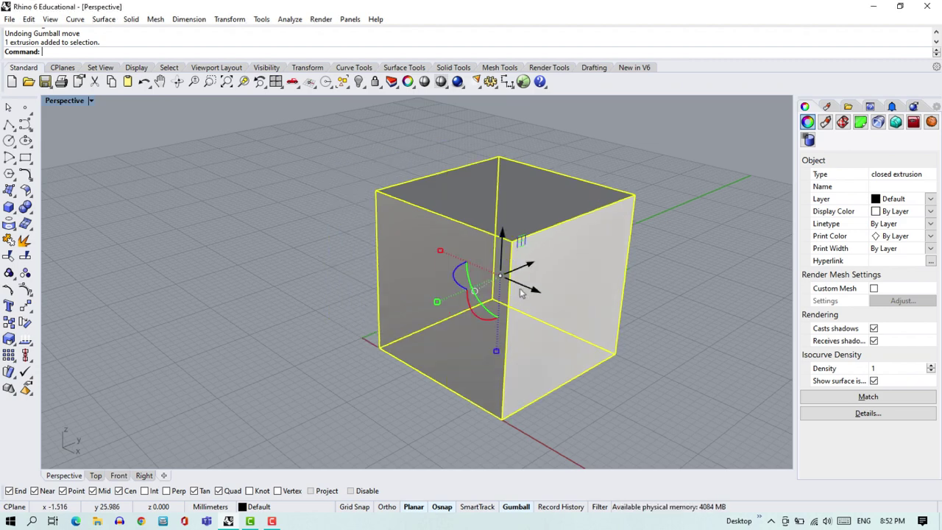
click(711, 383)
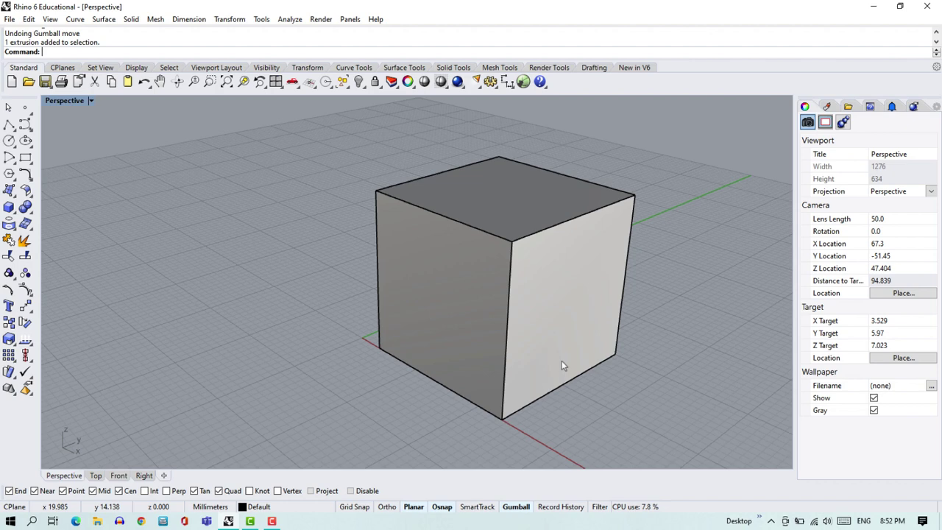
Undo the 10 mm X move, then slide the cube freely with the Gumball plane handle.
key(ctrl+z)
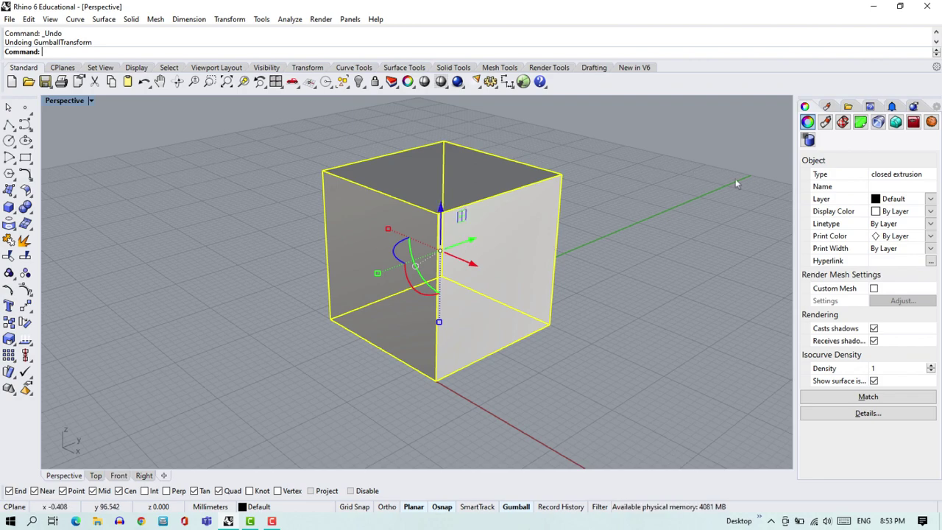
right_drag(576, 268, 498, 218)
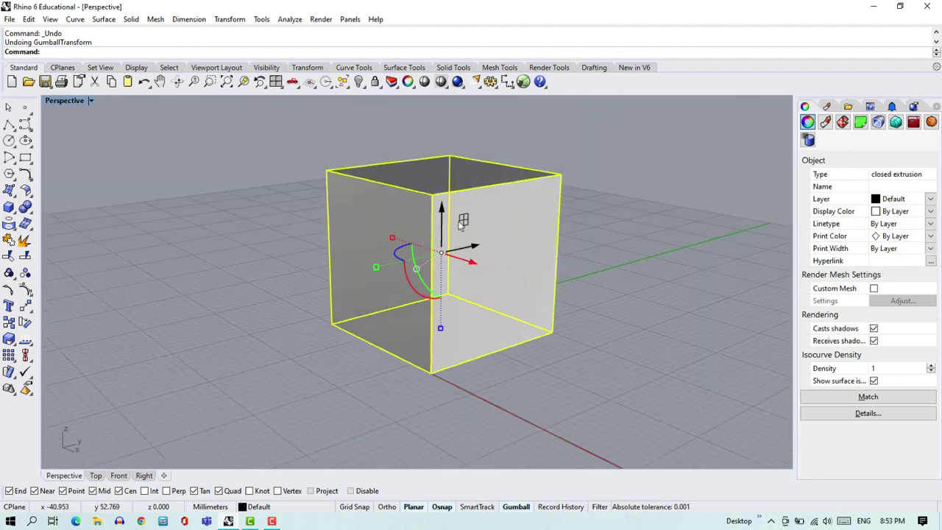
scroll(464, 323, down, 3)
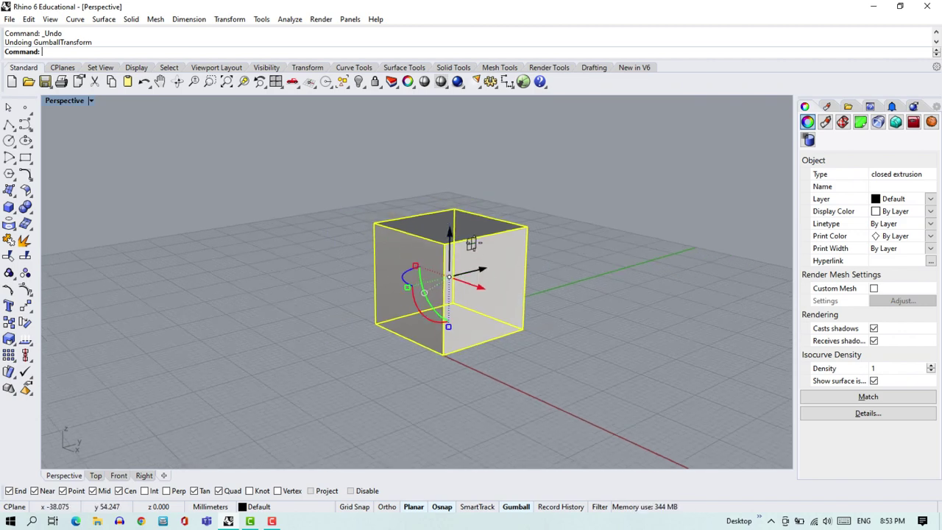
drag(472, 243, 468, 211)
Undo the plane slide, then drag the cube along X and undo that too.
key(ctrl+z)
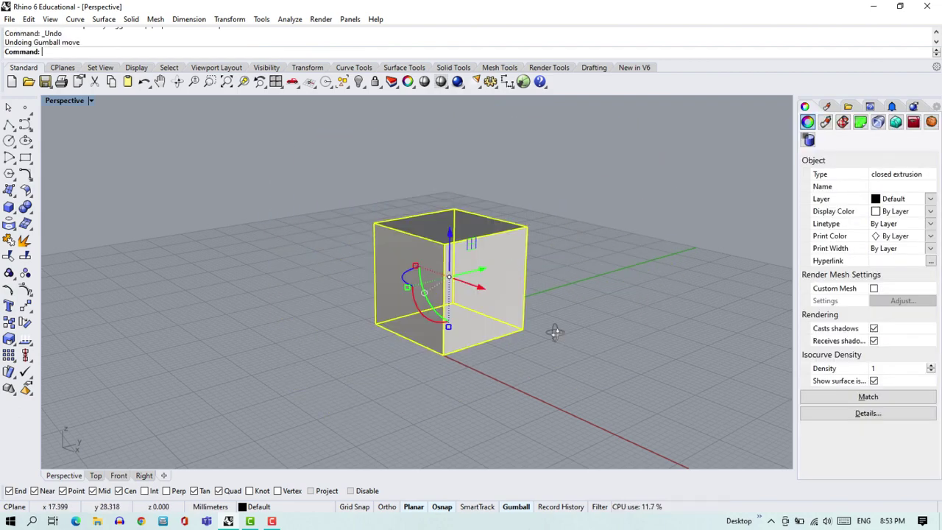
right_drag(554, 332, 623, 356)
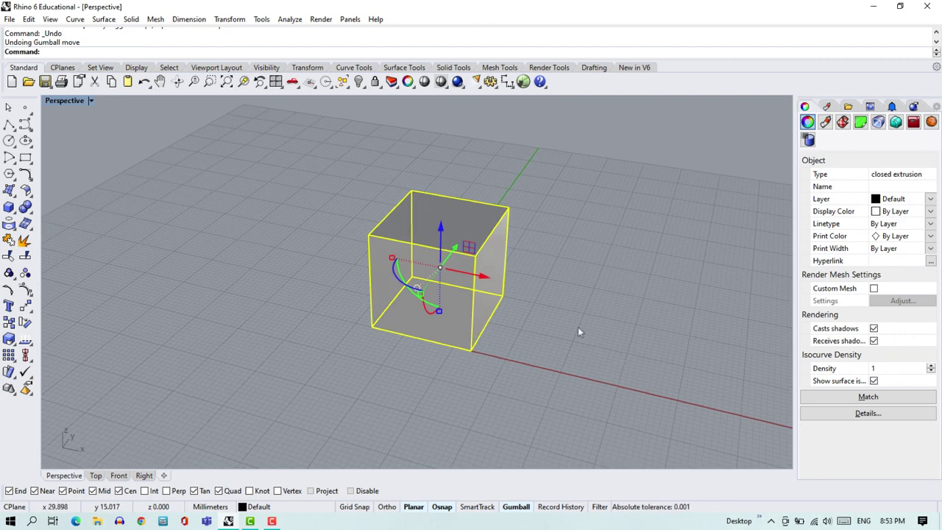
right_drag(578, 332, 536, 312)
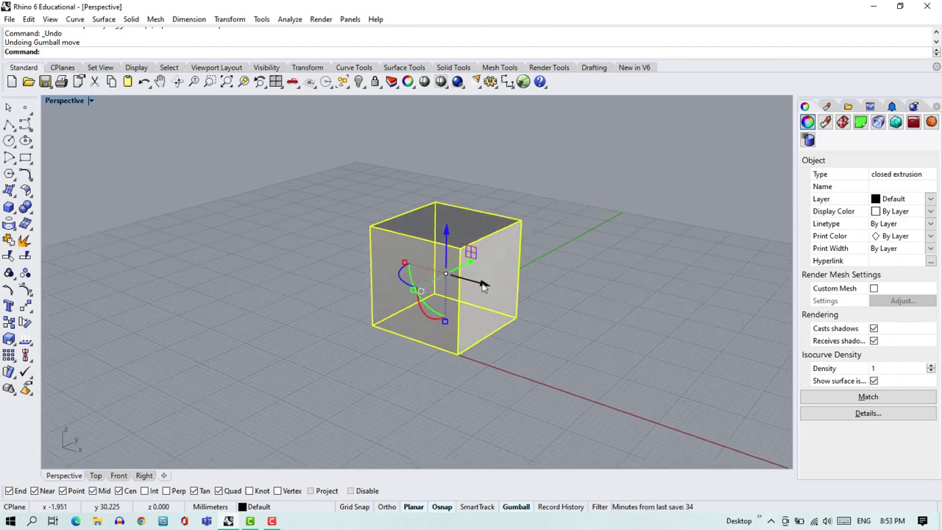
drag(484, 286, 385, 258)
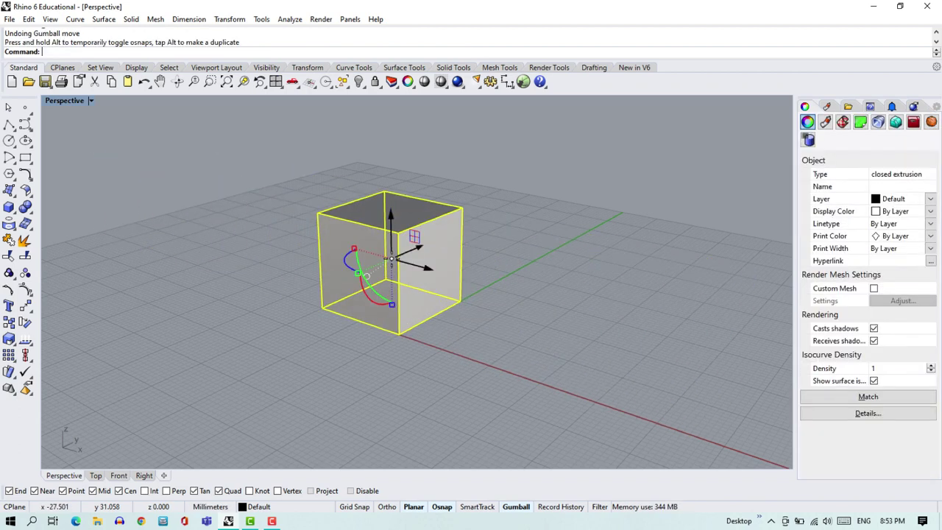
key(ctrl+z)
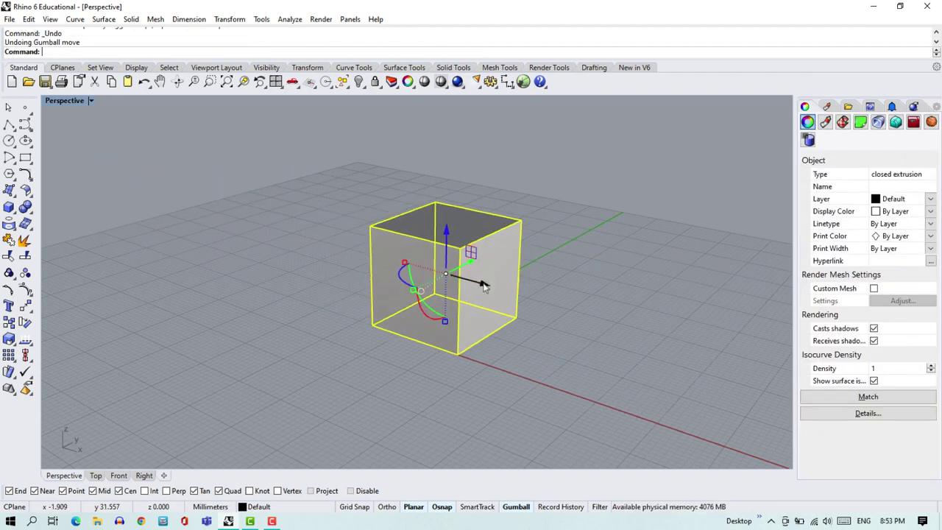
Apply a typed 10 mm X move to the cube, then undo it.
click(484, 285)
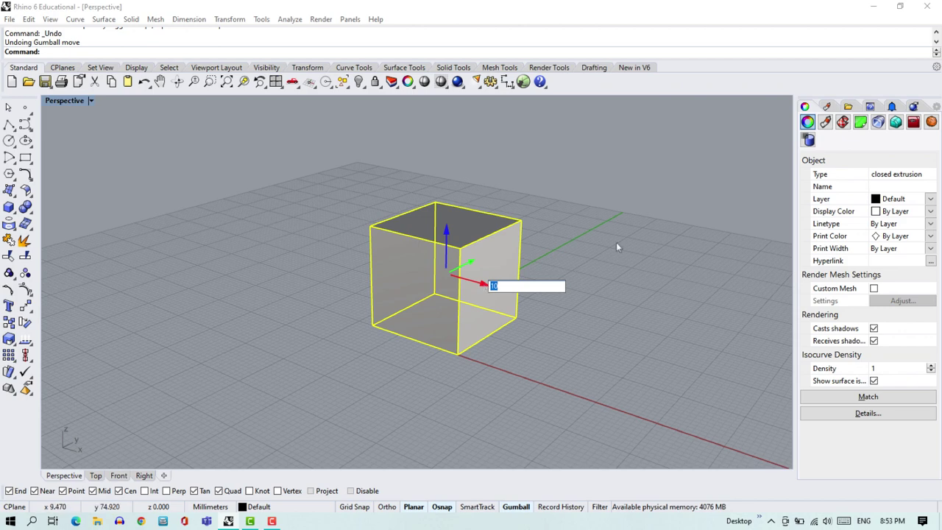
key(Return)
key(Escape)
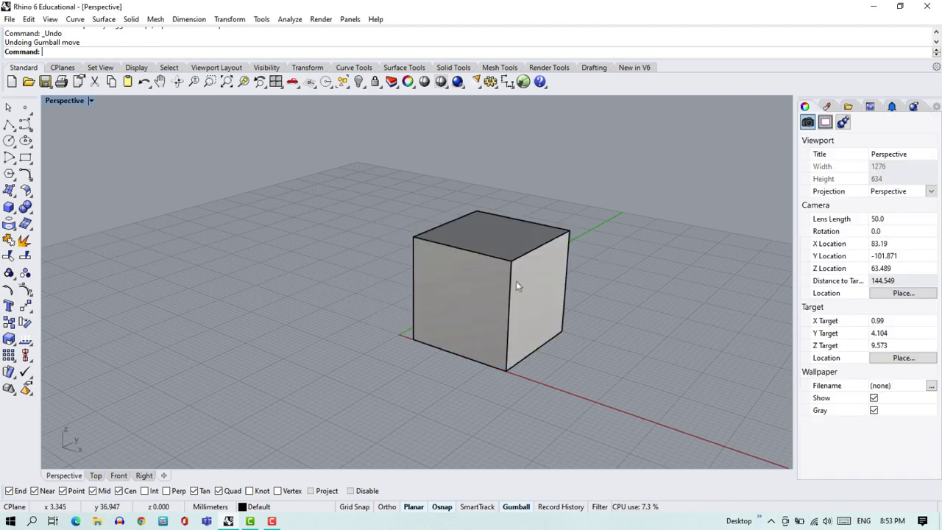
click(525, 294)
click(503, 285)
key(ctrl+z)
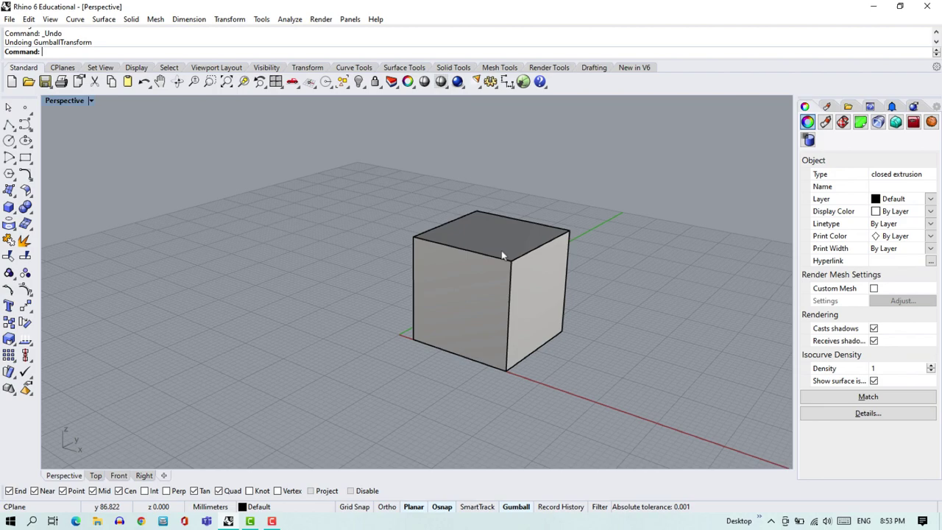
Reselect the cube so its Gumball shows again after adjusting the view.
click(497, 253)
key(Escape)
right_drag(497, 253, 532, 303)
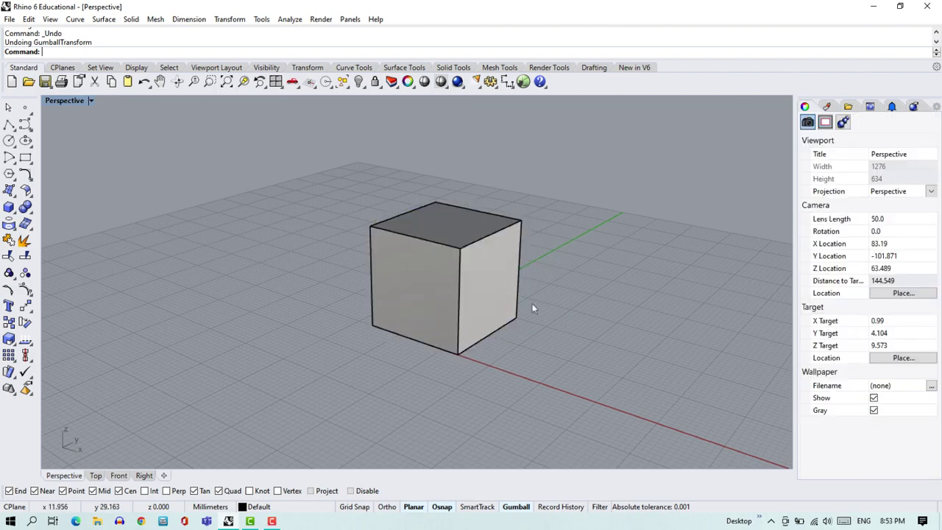
click(483, 277)
scroll(422, 330, up, 4)
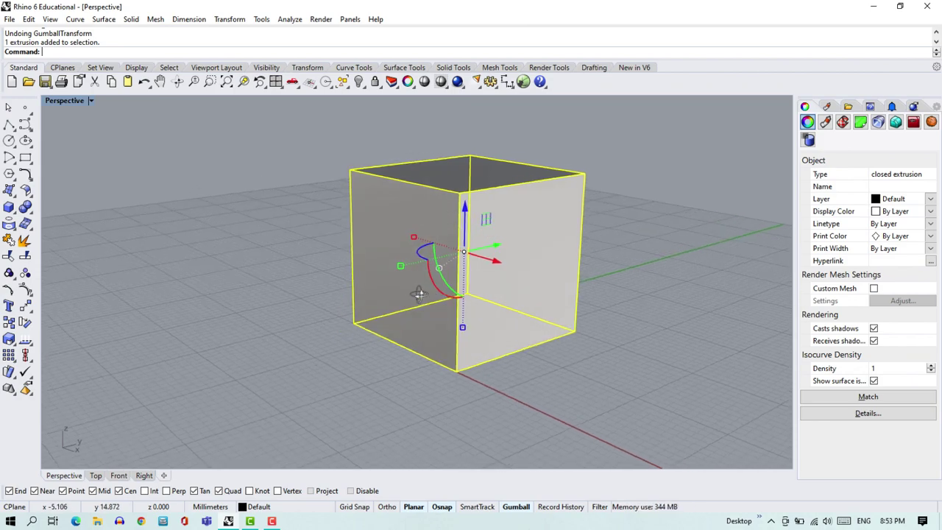
drag(439, 287, 330, 200)
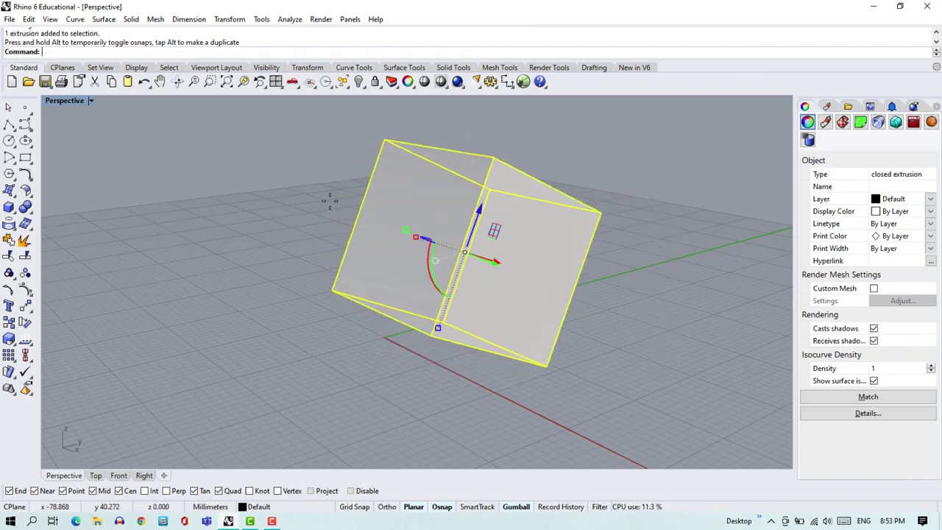
key(ctrl+z)
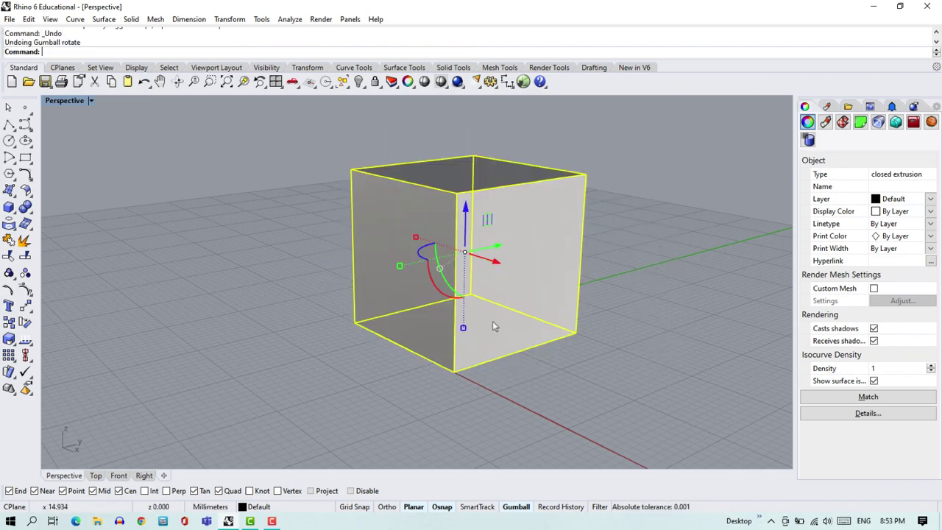
click(440, 292)
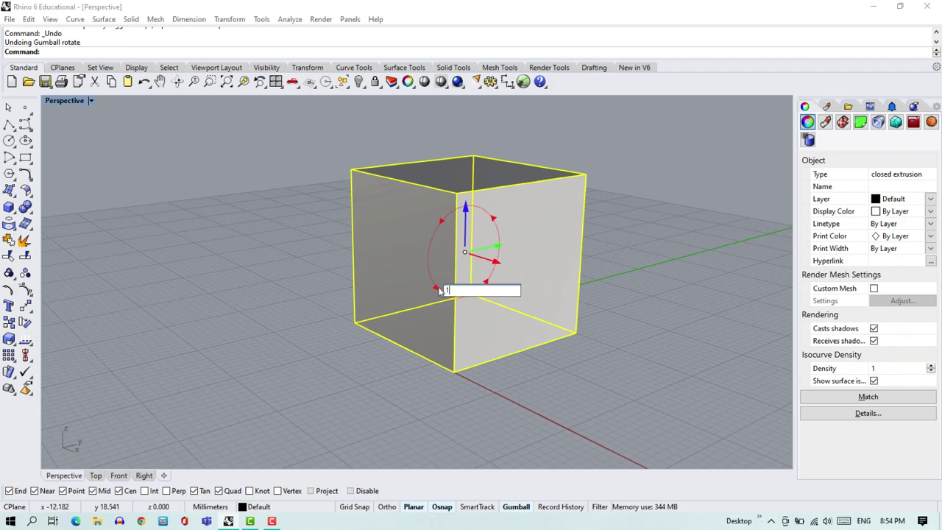
text(15)
key(Return)
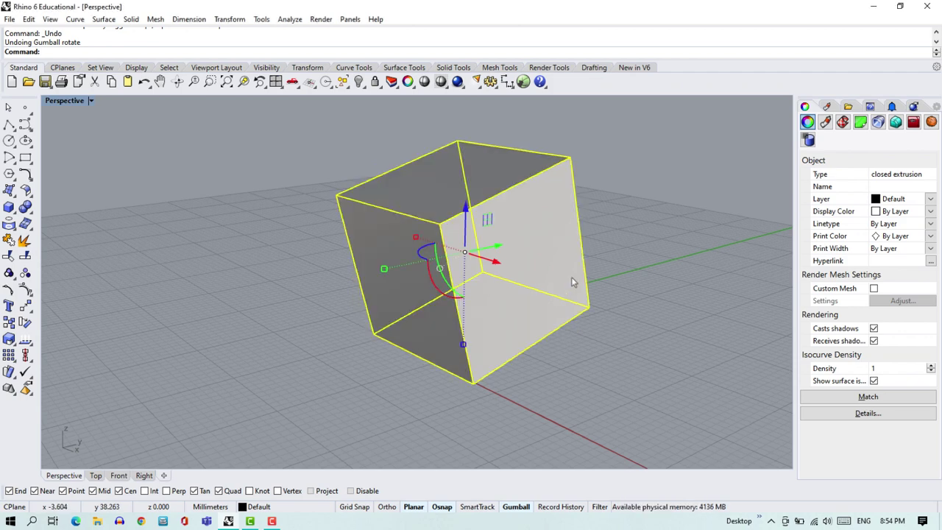
key(ctrl+z)
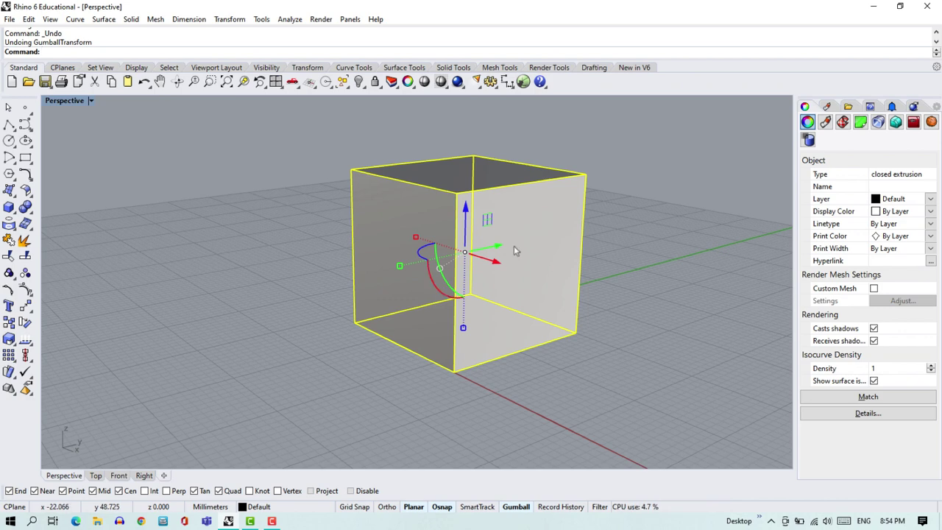
mouse_move(359, 288)
right_down()
mouse_move(351, 292)
mouse_move(373, 281)
right_up()
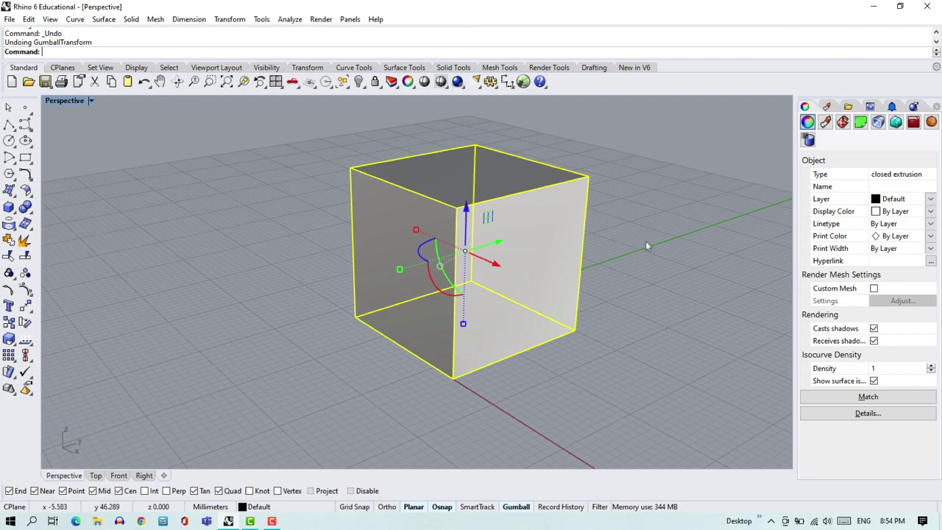
right_drag(646, 244, 716, 254)
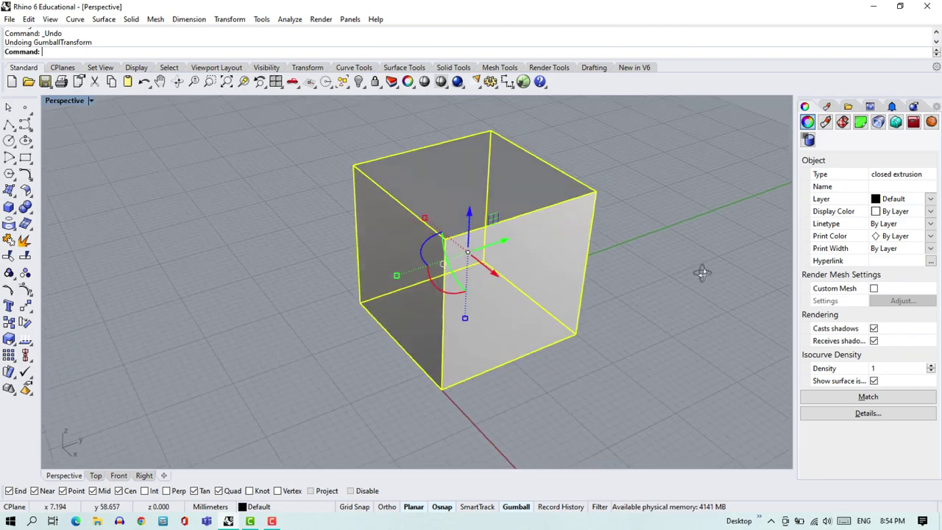
right_drag(703, 272, 698, 273)
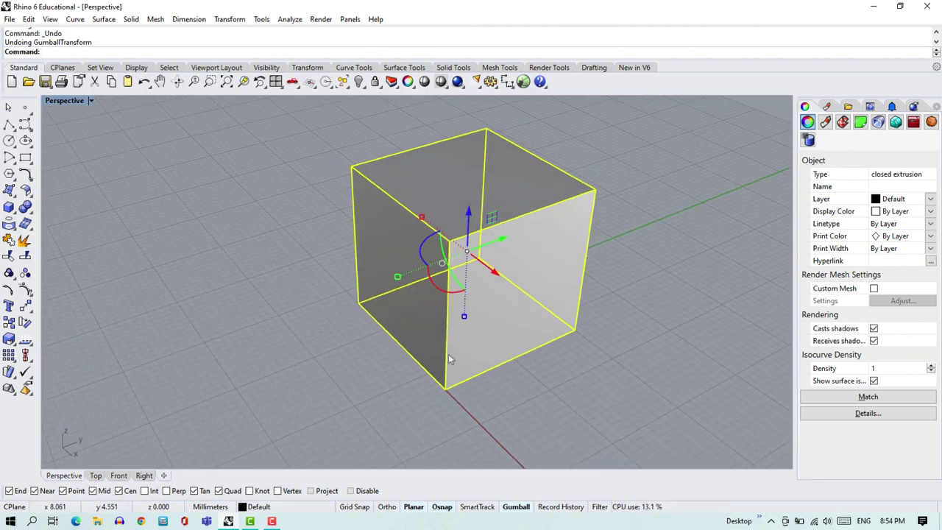
right_drag(451, 359, 242, 351)
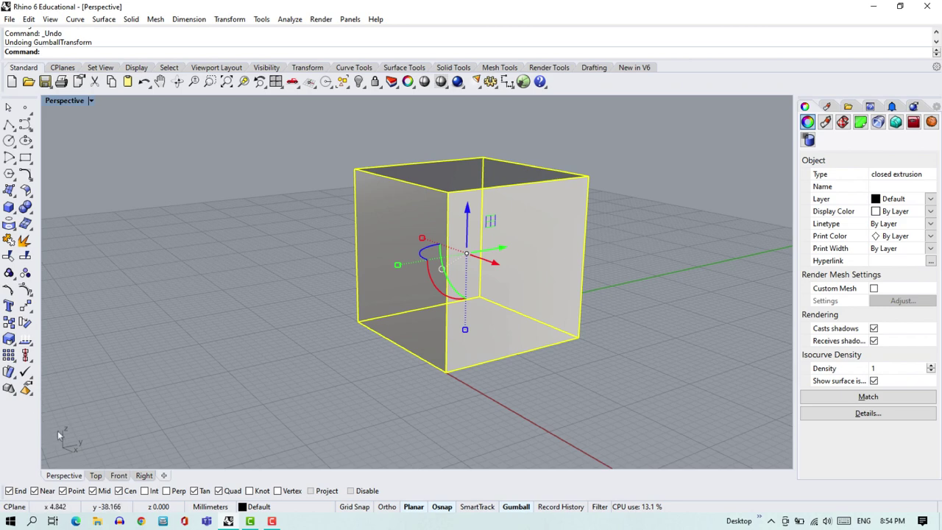
right_drag(256, 390, 262, 360)
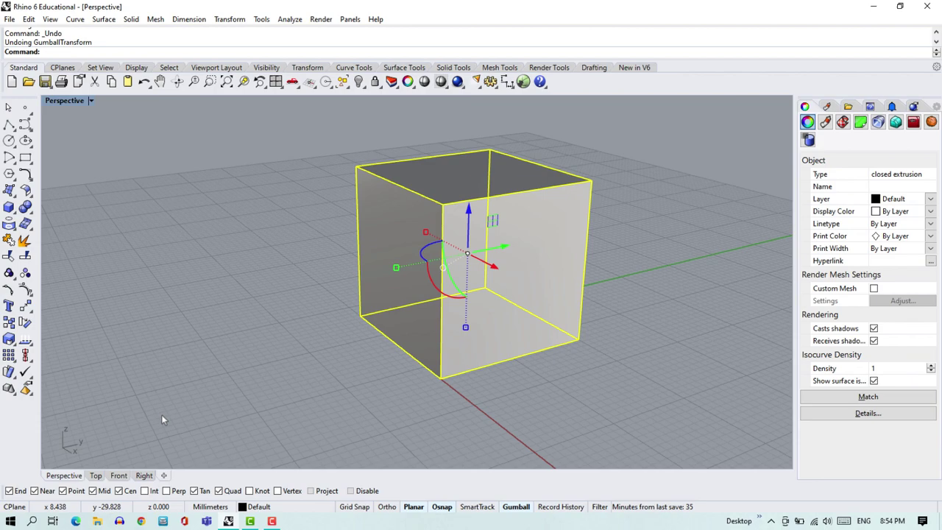
right_drag(273, 359, 542, 217)
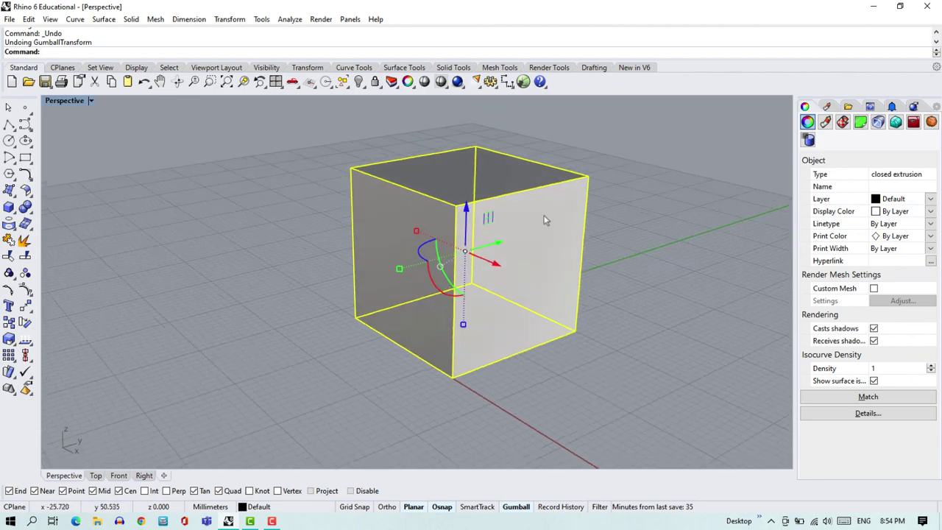
scroll(425, 269, up, 5)
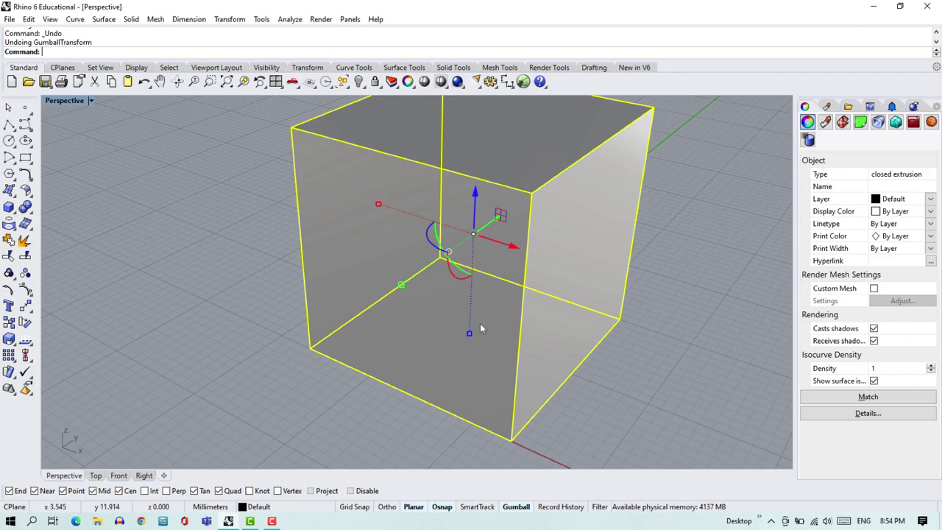
mouse_move(479, 323)
right_down()
mouse_move(509, 272)
mouse_move(557, 263)
mouse_move(500, 319)
mouse_move(467, 316)
right_up()
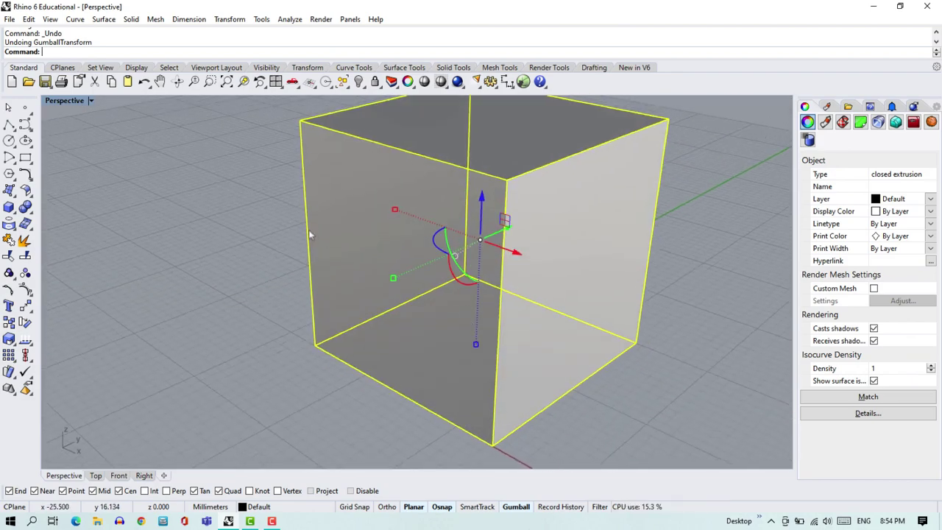
scroll(373, 231, down, 3)
scroll(364, 220, up, 3)
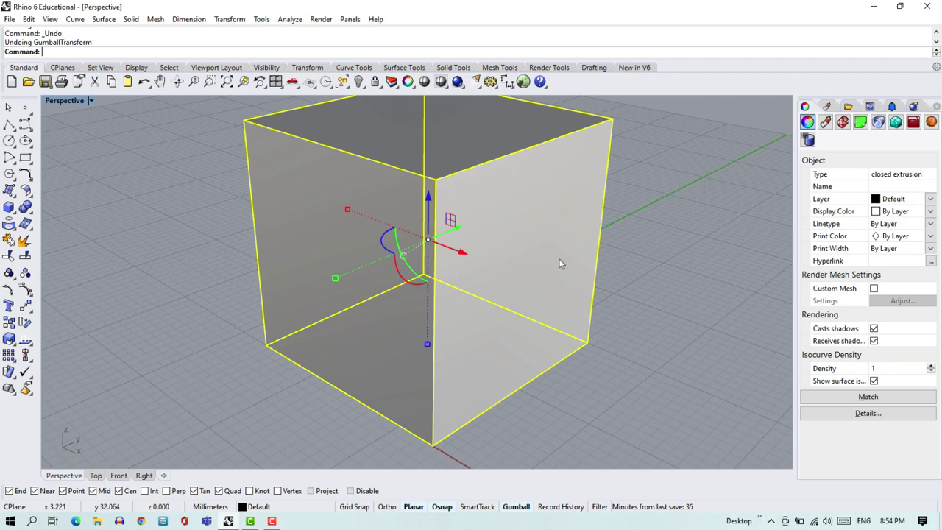
scroll(589, 246, down, 2)
right_drag(608, 238, 580, 225)
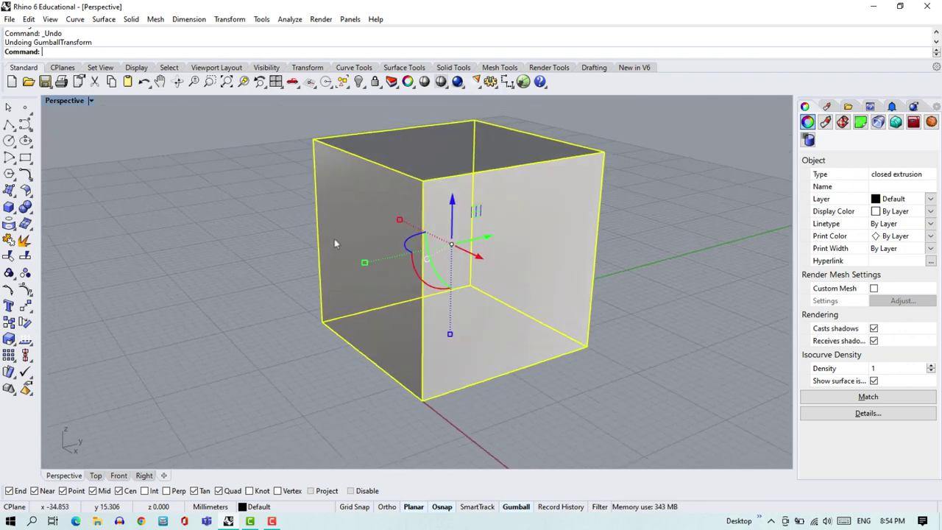
Stretch the cube with a Gumball scale handle, undo it, and open the green axis scale entry.
drag(362, 270, 143, 317)
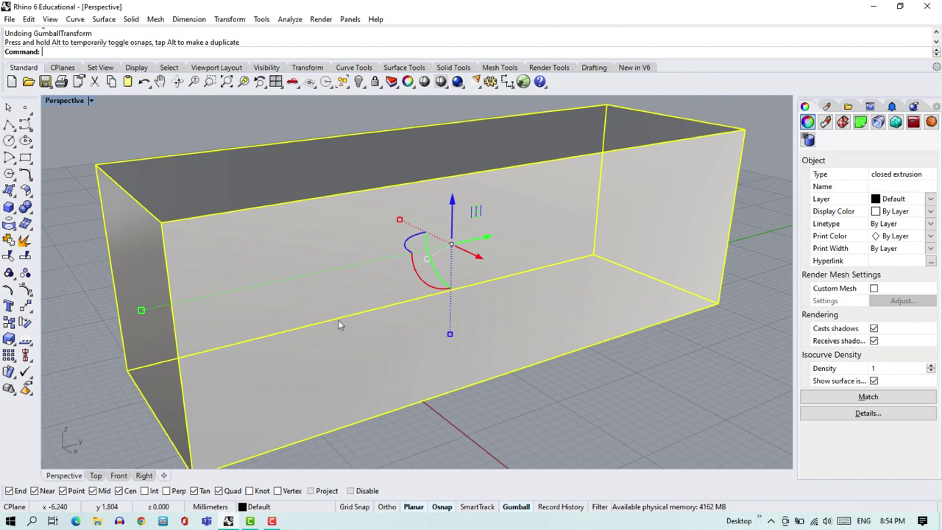
key(ctrl+z)
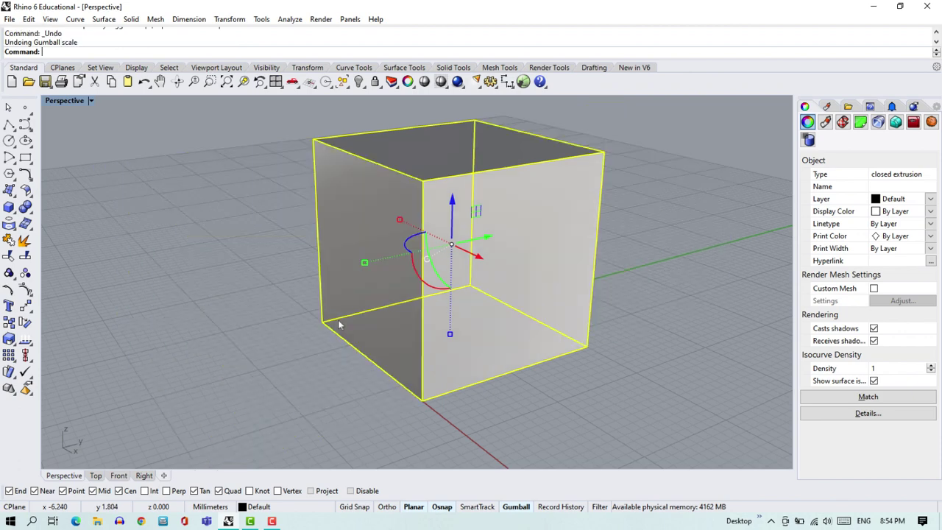
click(363, 264)
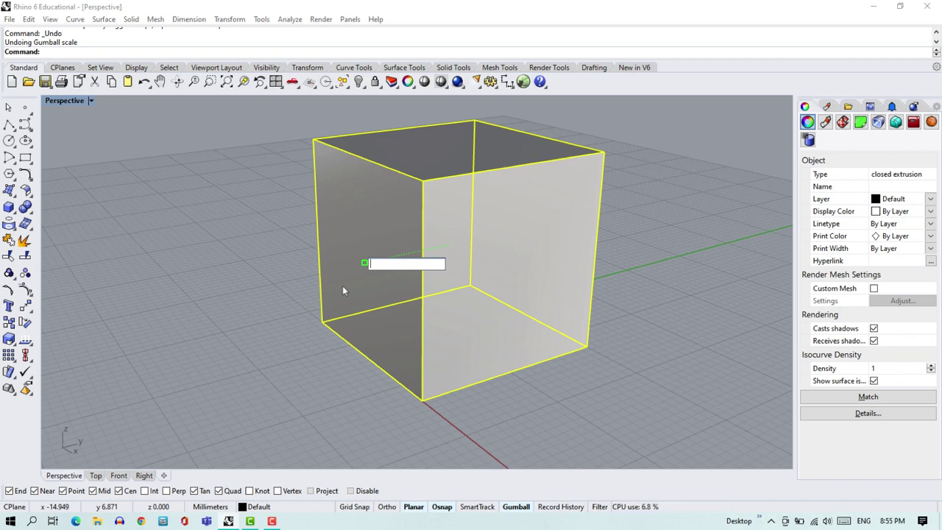
Scale the cube by a factor of 1.1 along the green axis and inspect the result.
text(1,1)
key(Escape)
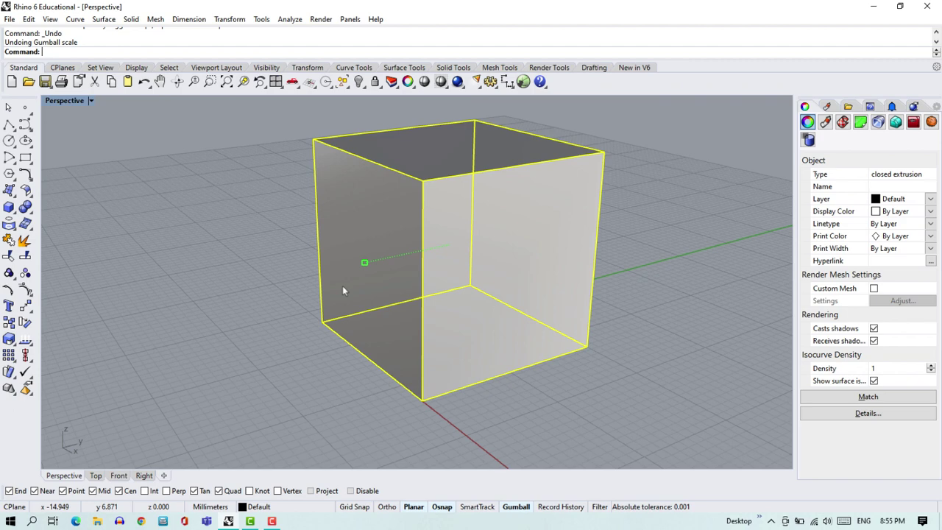
click(366, 262)
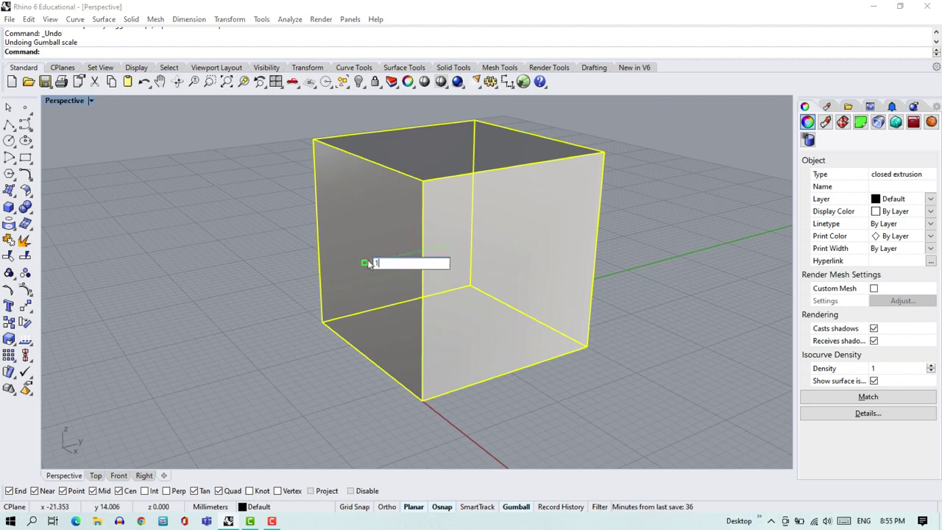
text(1.1)
key(Return)
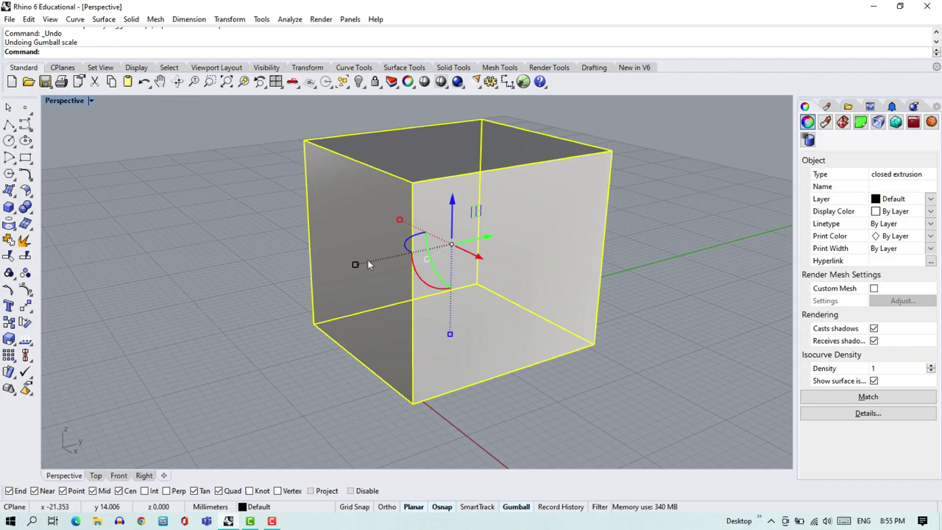
scroll(464, 401, up, 3)
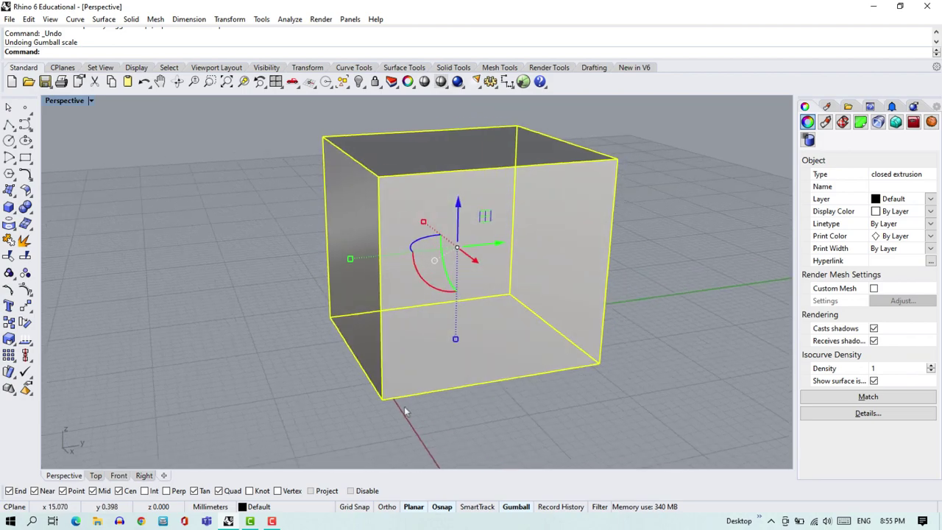
scroll(441, 390, down, 2)
right_drag(489, 394, 509, 395)
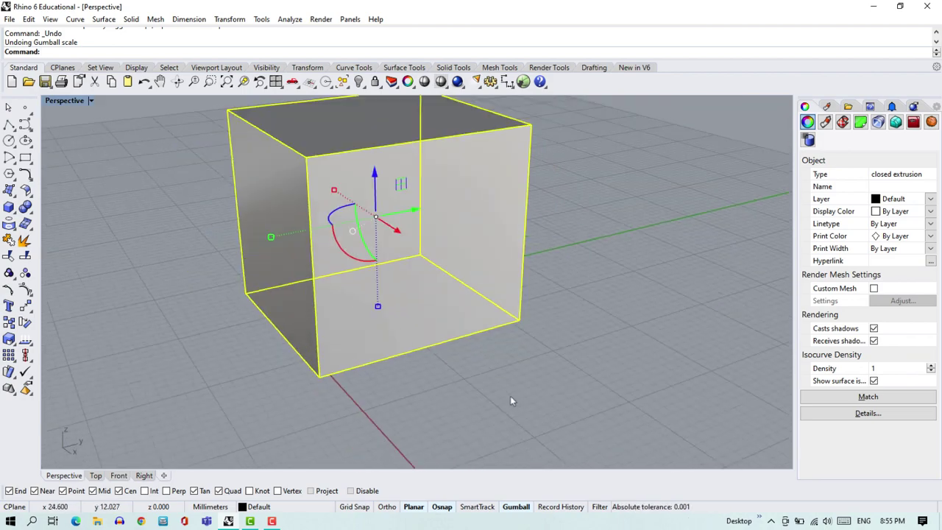
scroll(334, 333, up, 2)
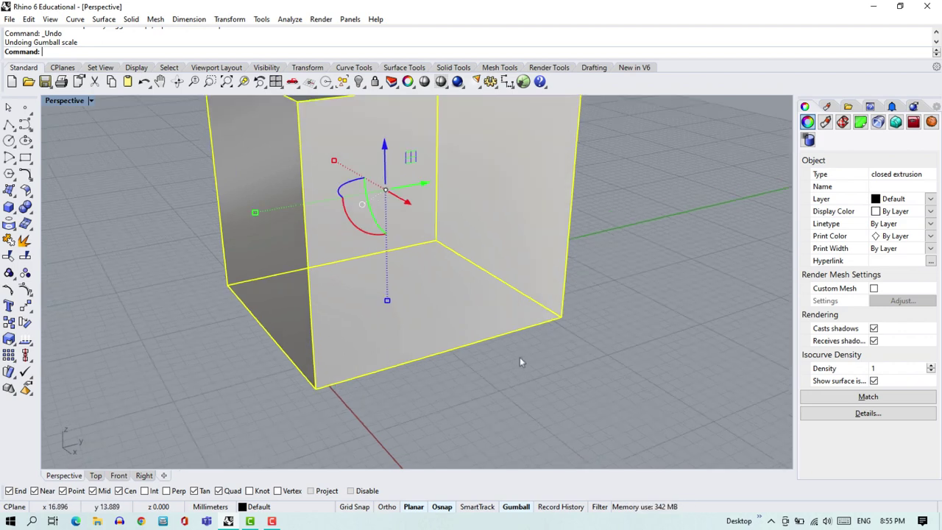
scroll(575, 332, down, 2)
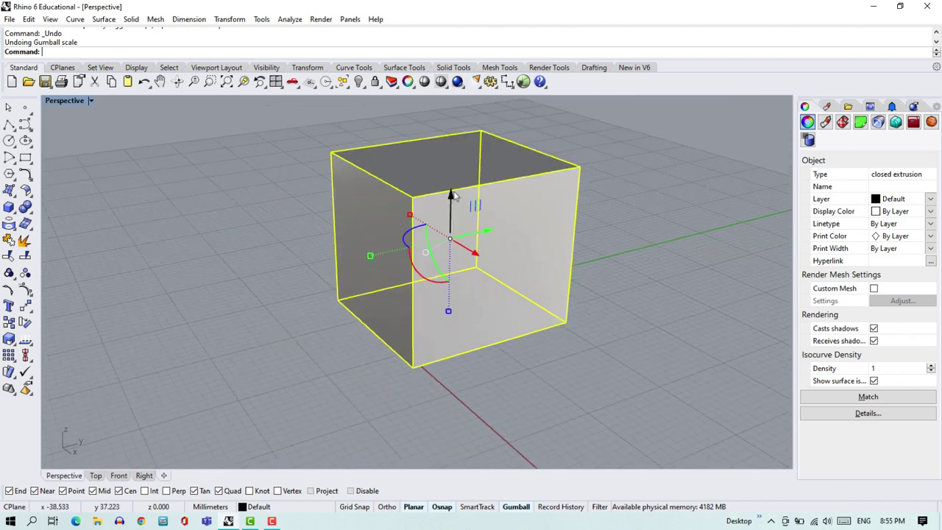
Undo the cube's last Gumball transform, reselect it, and bring up the Gumball options menu.
key(ctrl+z)
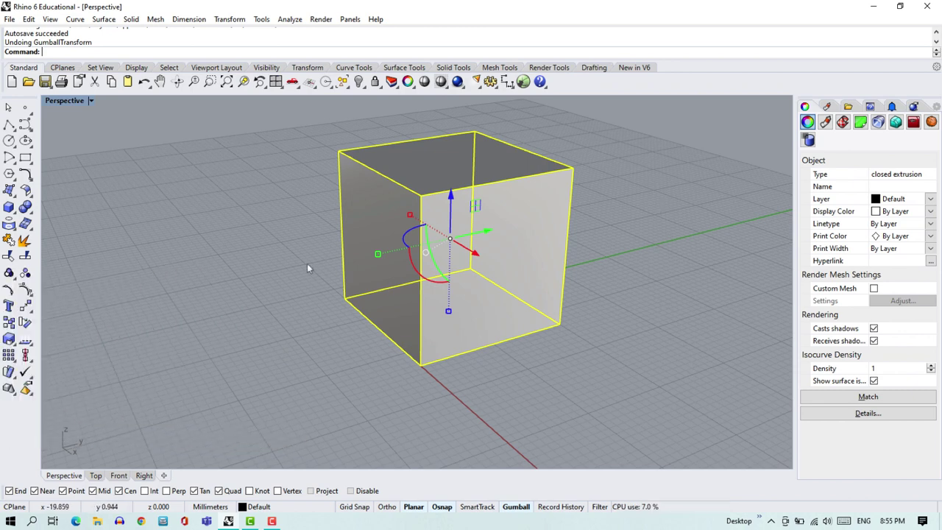
right_drag(215, 329, 224, 331)
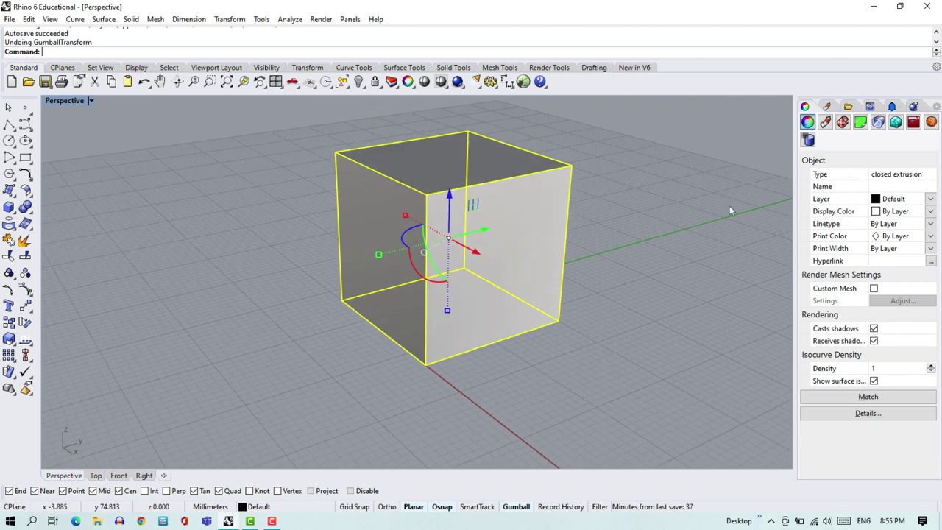
click(629, 256)
click(474, 266)
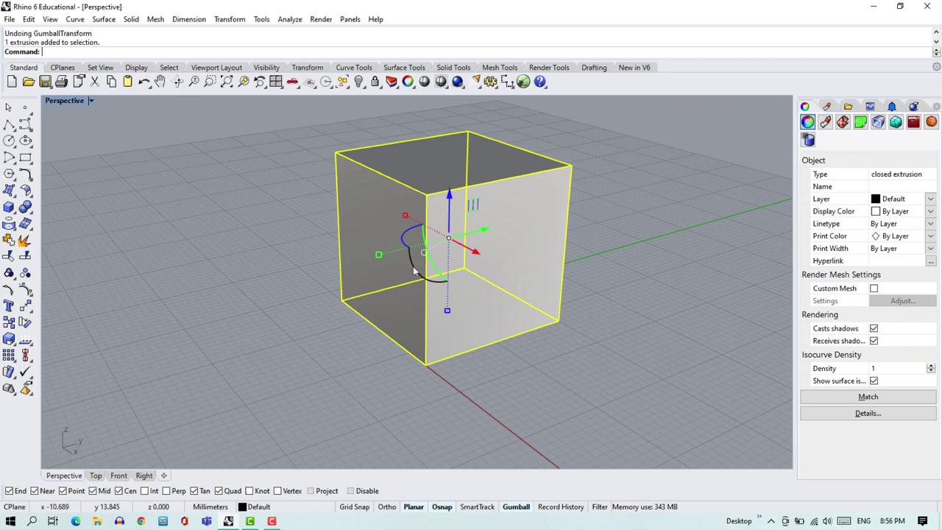
scroll(430, 257, up, 2)
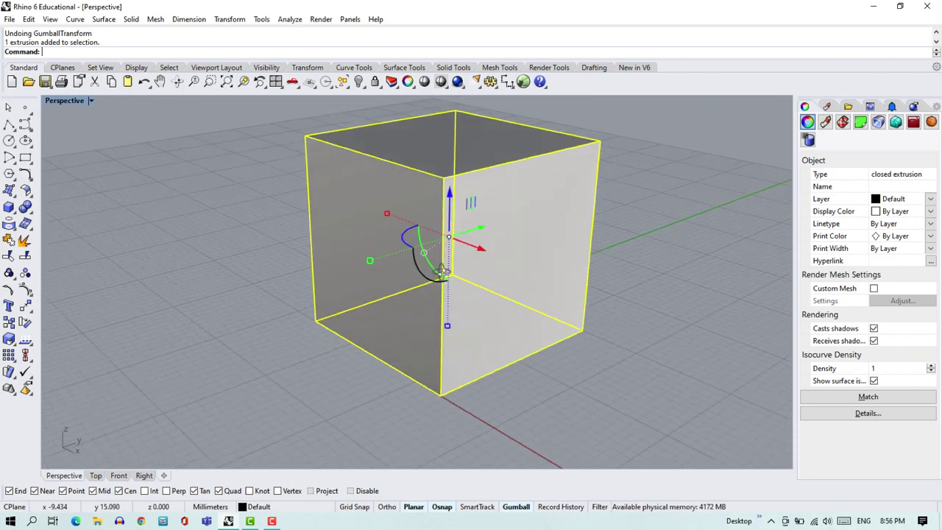
right_drag(441, 272, 426, 266)
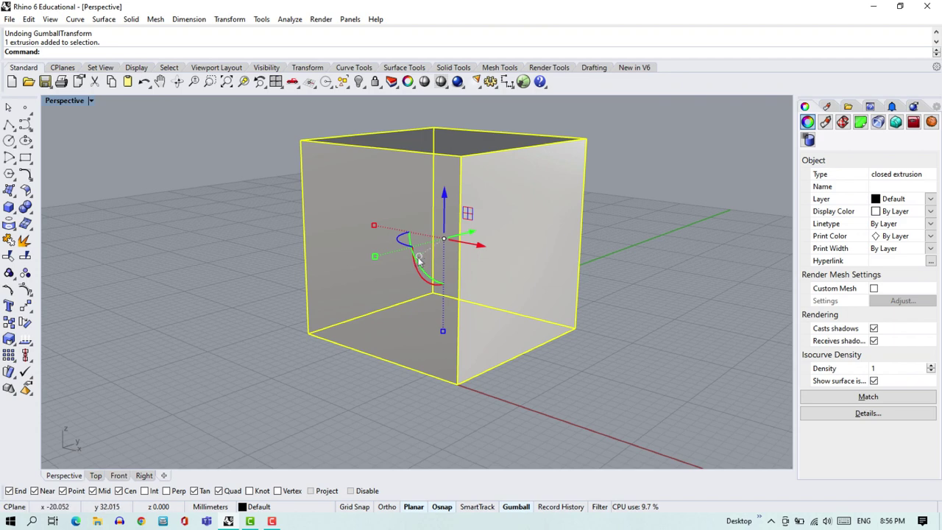
click(419, 256)
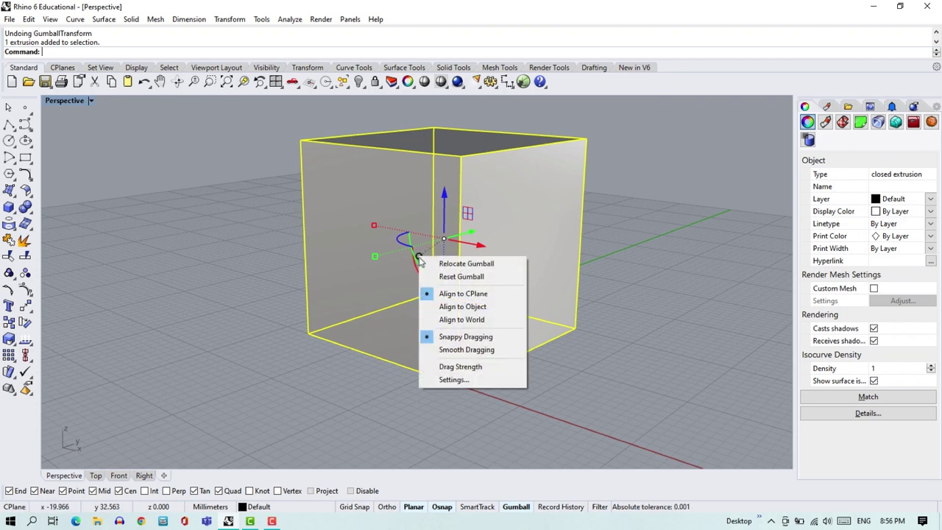
Switch Gumball alignment to World, then to Object; undo the last move and deselect the box.
click(460, 306)
right_drag(540, 250, 662, 242)
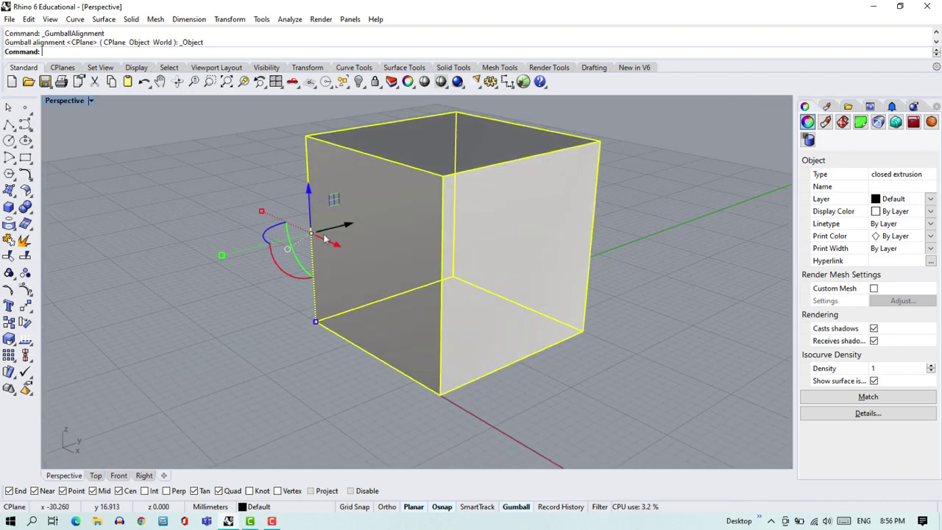
click(287, 250)
click(331, 313)
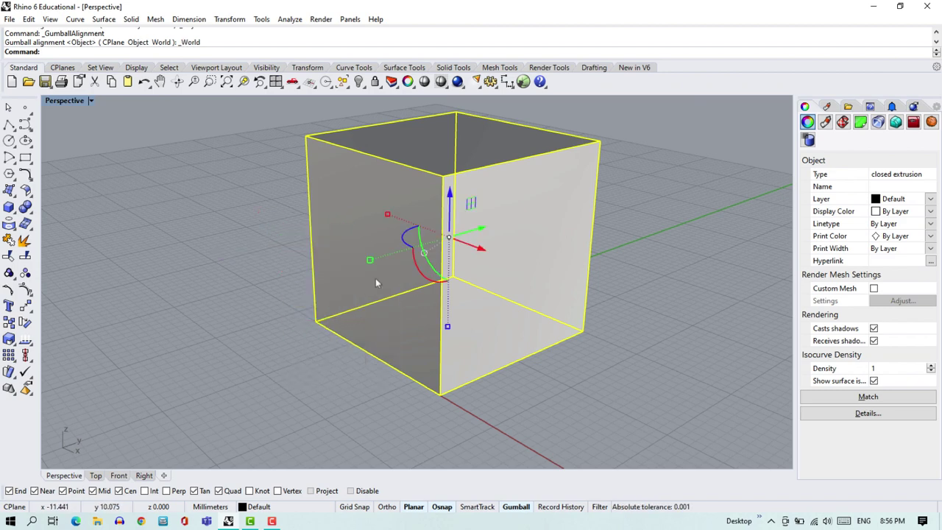
click(423, 254)
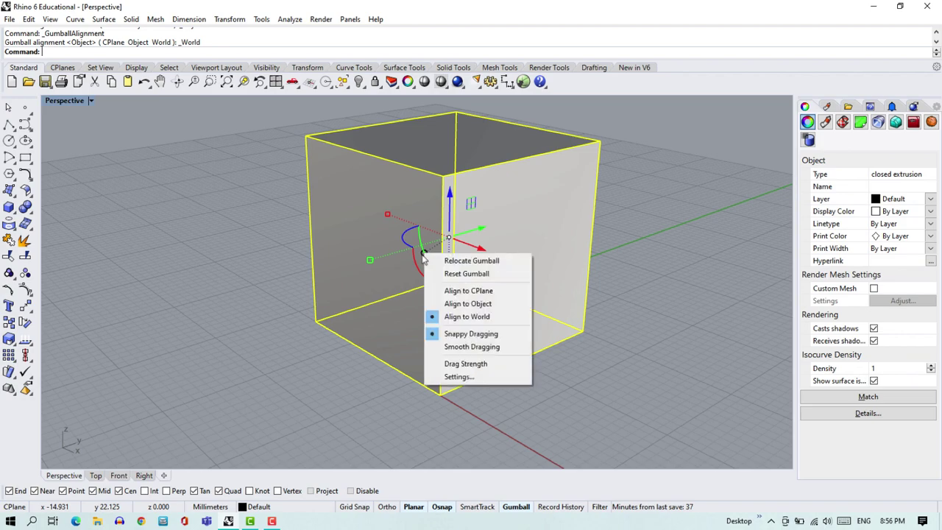
click(456, 302)
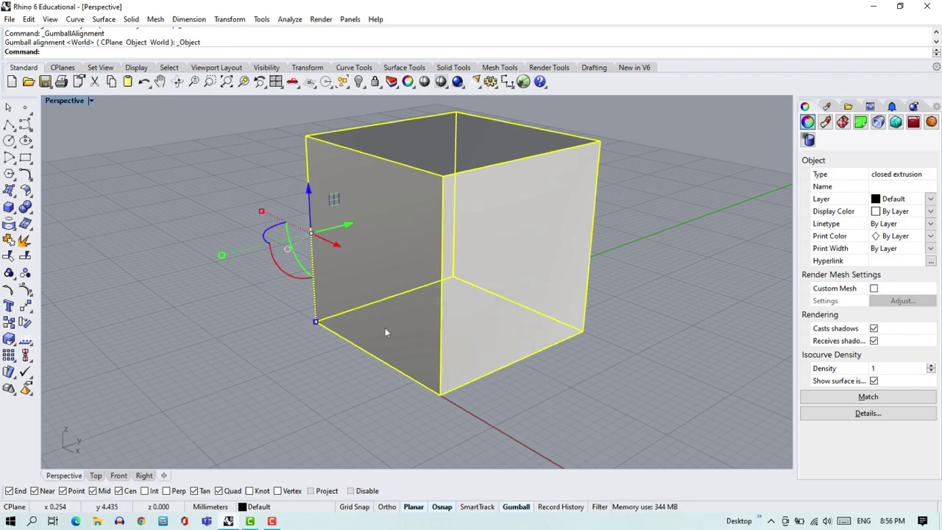
scroll(385, 333, down, 4)
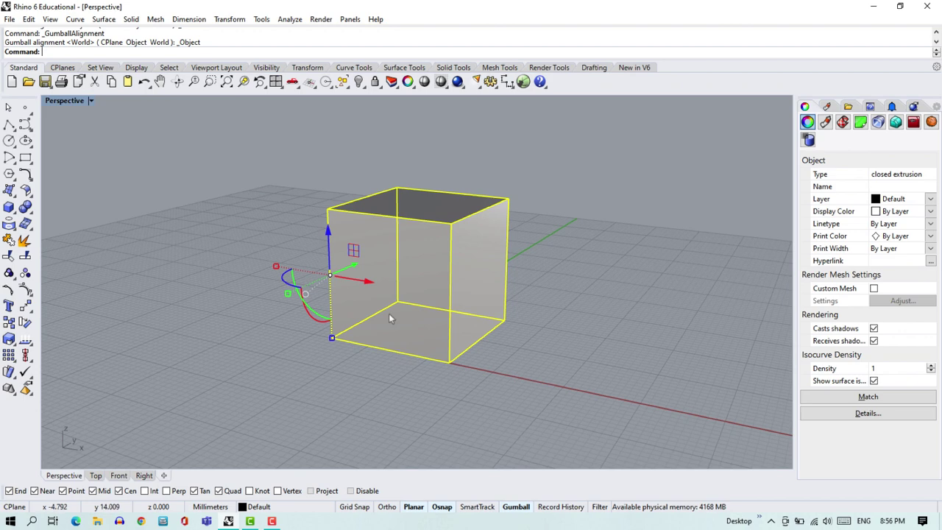
key(ctrl+z)
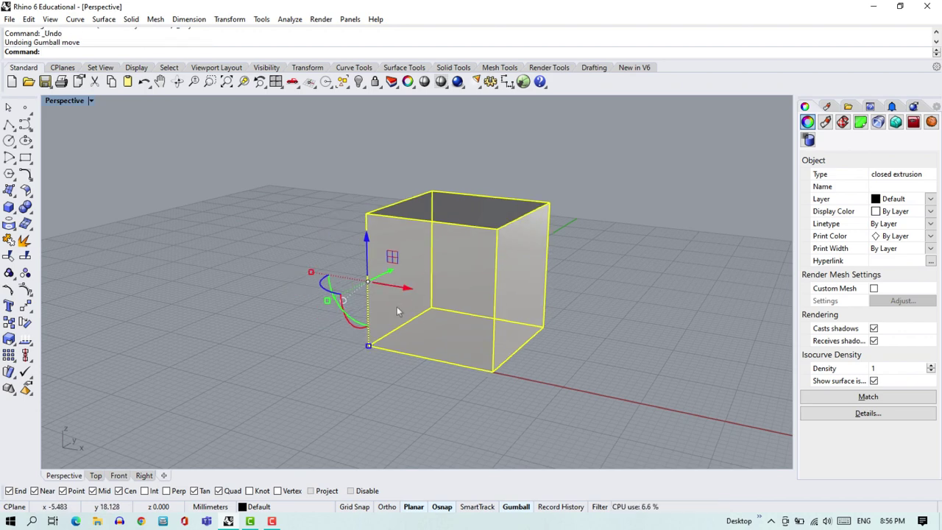
key(Escape)
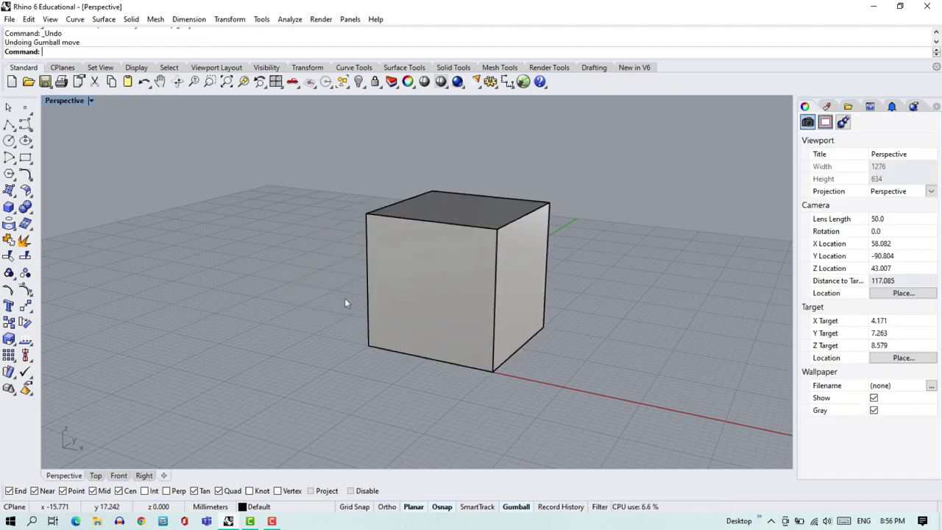
Align the Gumball to CPlane and tilt the box with the red rotation arc.
click(354, 302)
click(344, 301)
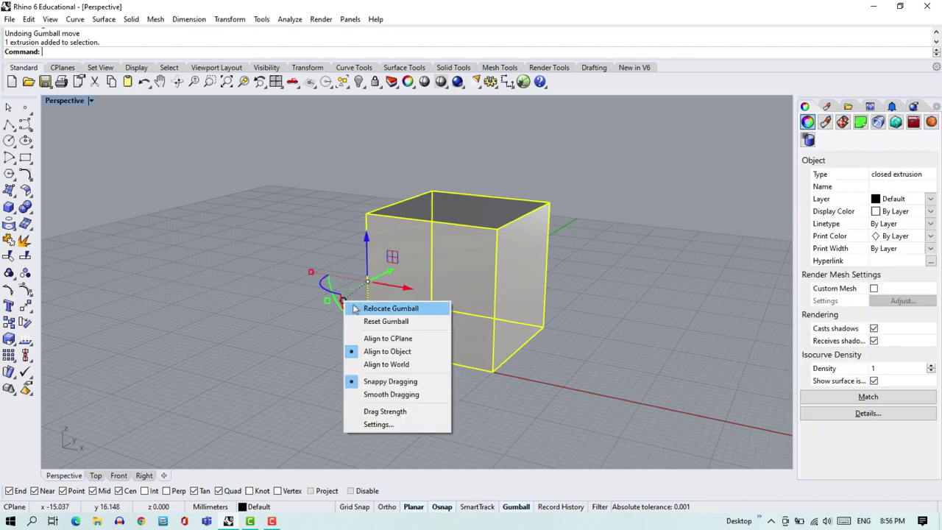
click(388, 339)
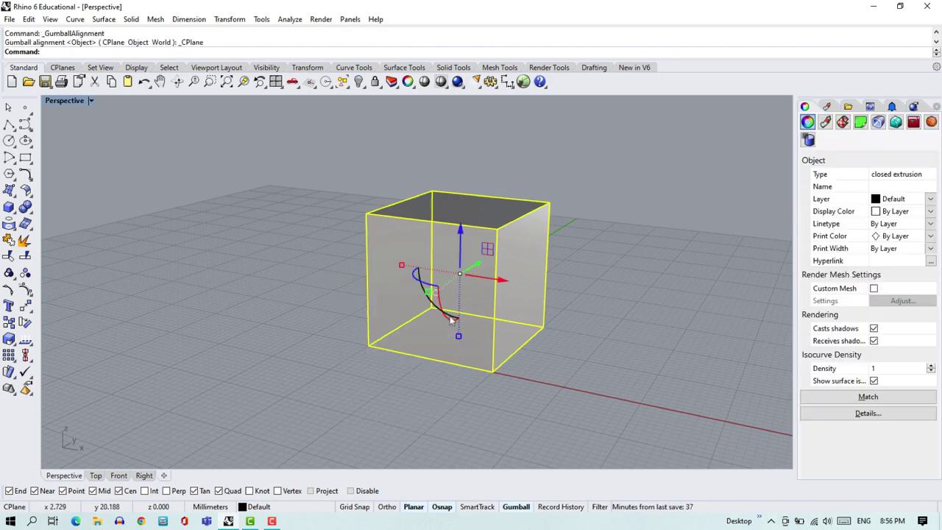
drag(434, 313, 445, 309)
Reselect the tilted box from a new view angle and bring up the Gumball menu.
click(625, 246)
right_drag(624, 246, 459, 269)
click(375, 300)
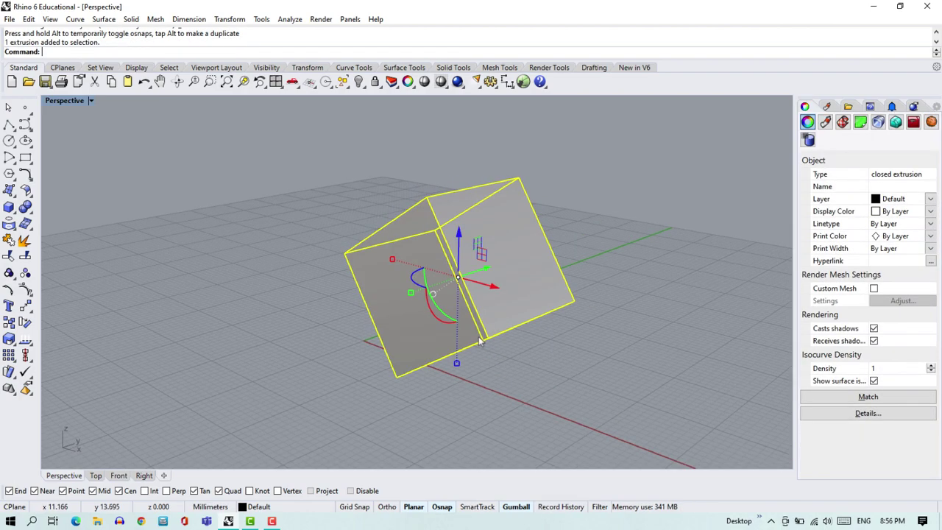
click(433, 294)
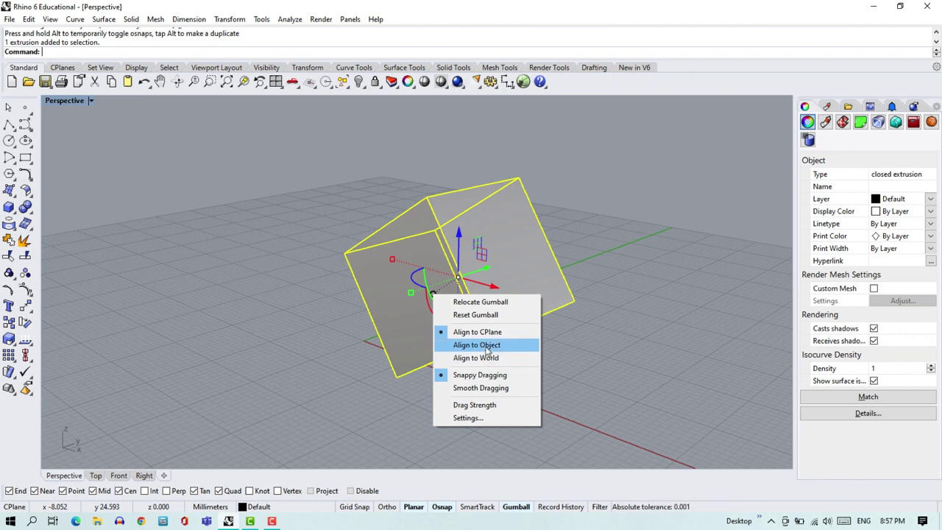
Align the Gumball to Object, move the box along its tilted axis, undo, then realign to CPlane.
click(488, 351)
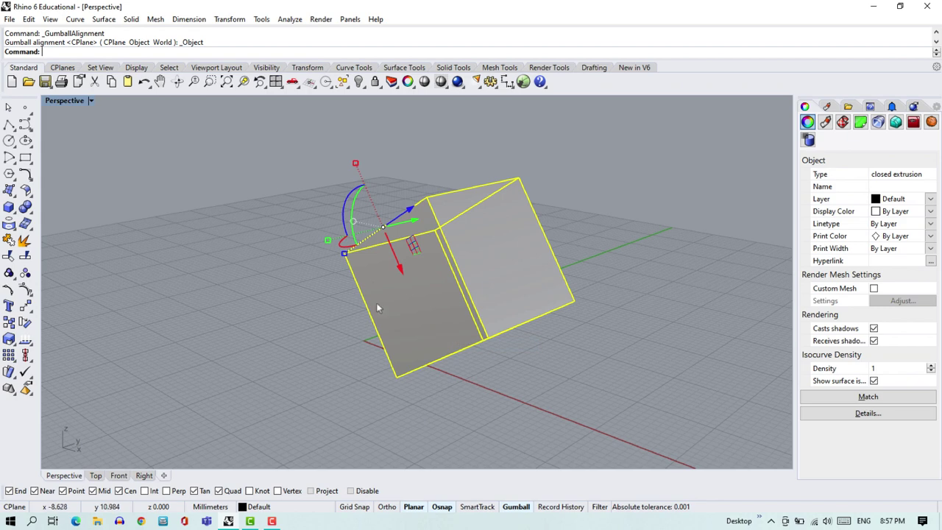
mouse_move(390, 237)
mouse_down()
mouse_move(433, 309)
mouse_move(366, 145)
mouse_move(399, 227)
mouse_up()
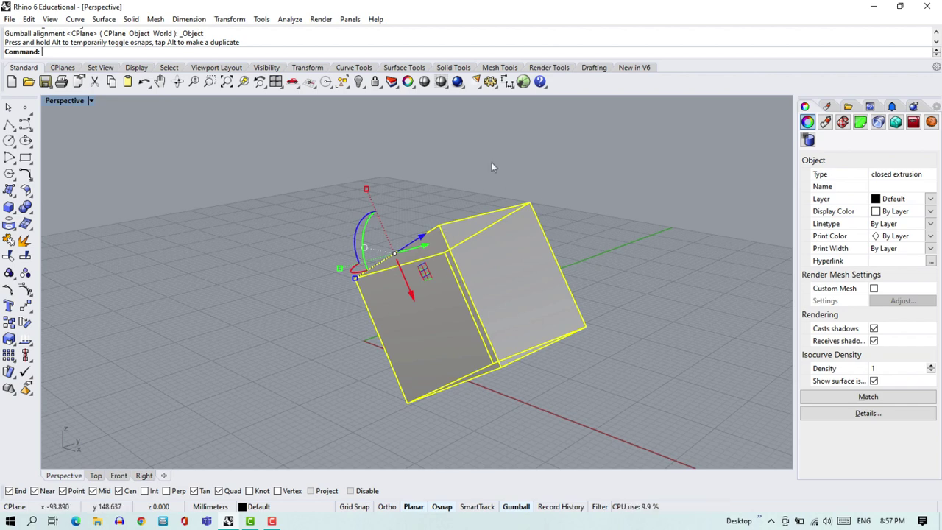
key(ctrl+z)
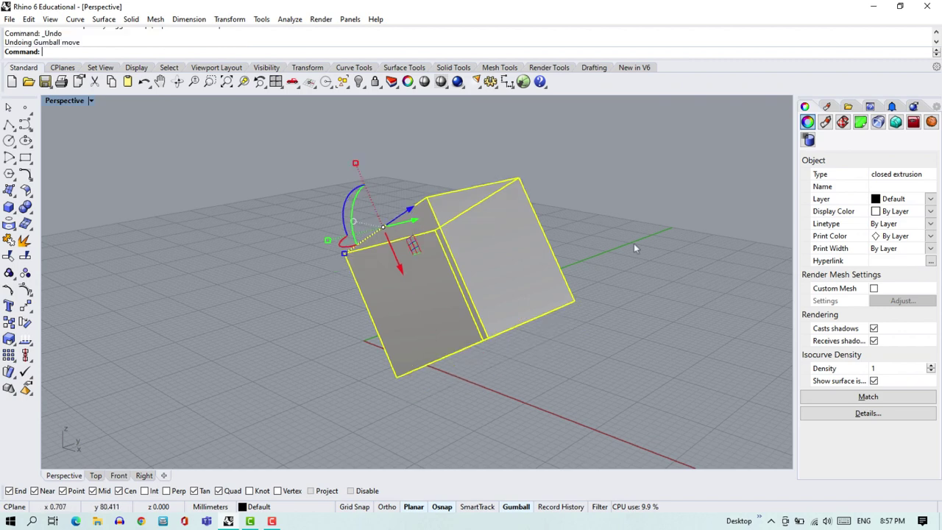
click(354, 222)
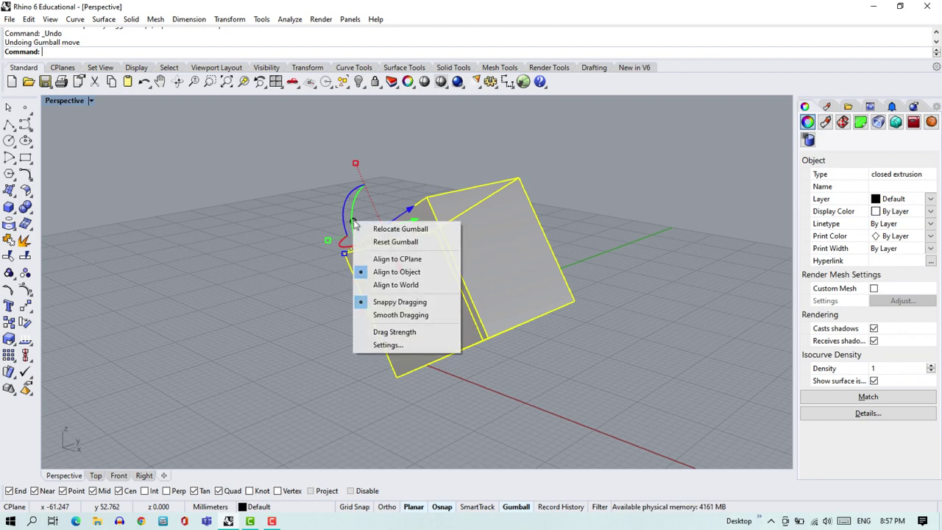
click(410, 262)
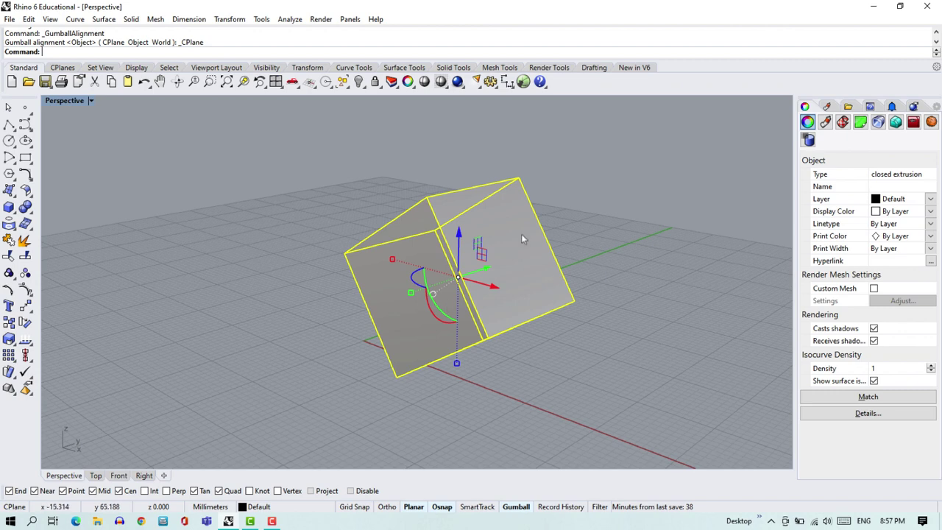
click(434, 295)
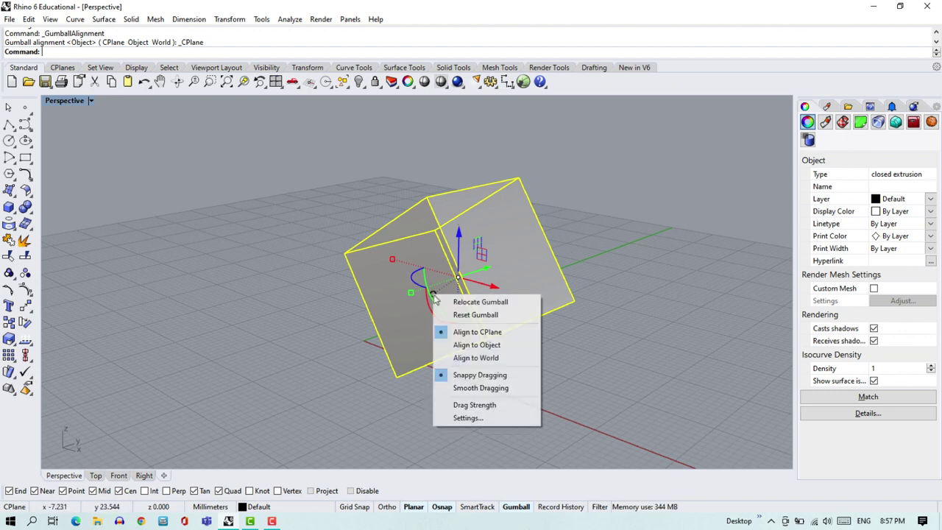
Undo the box's rotation so it stands upright again.
click(480, 374)
key(ctrl+z)
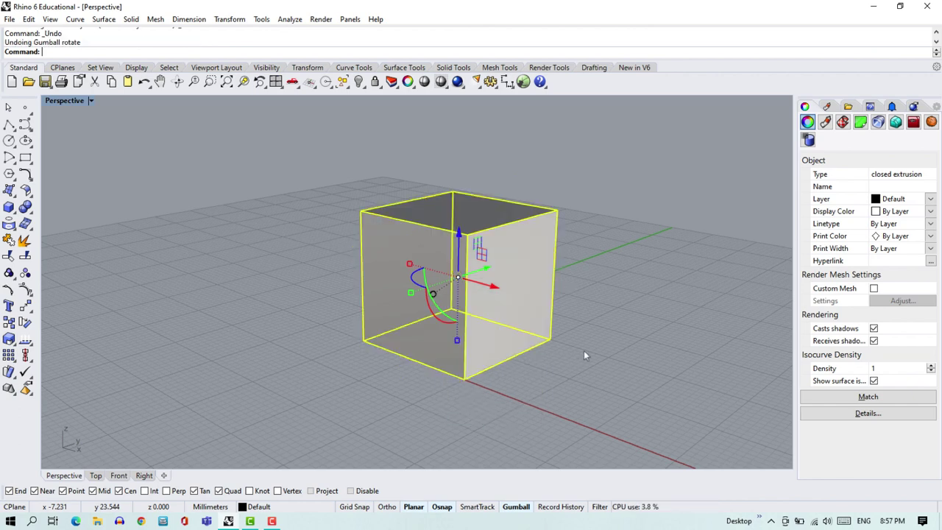
click(432, 293)
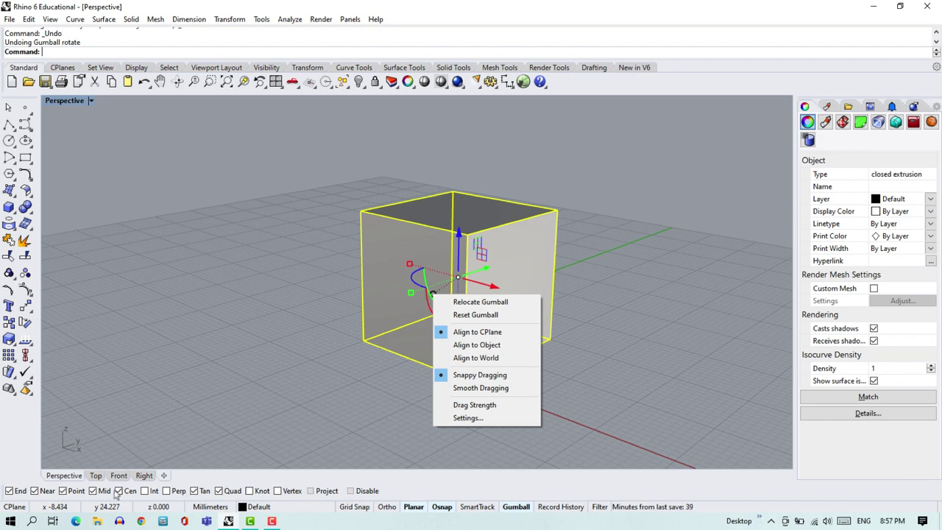
click(138, 419)
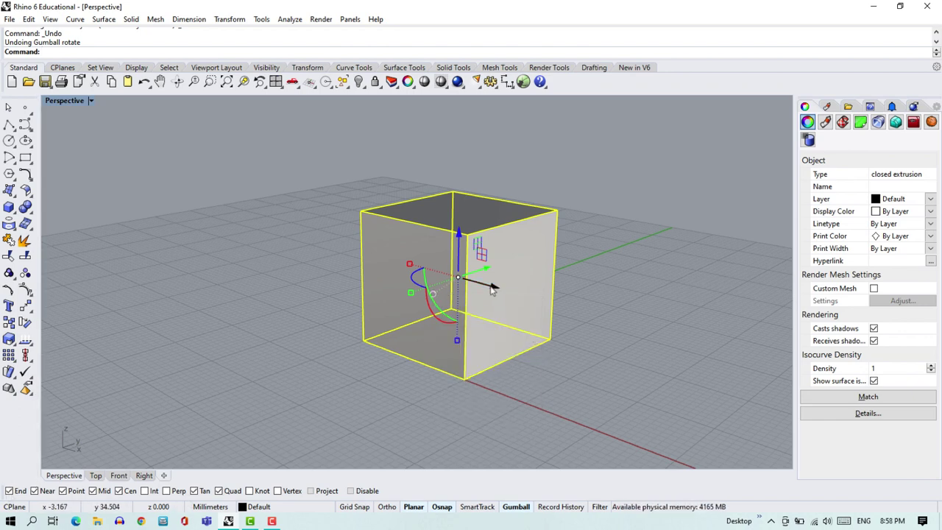
Move the box along X with the red gumball arrow, then undo the second move.
drag(474, 283, 387, 269)
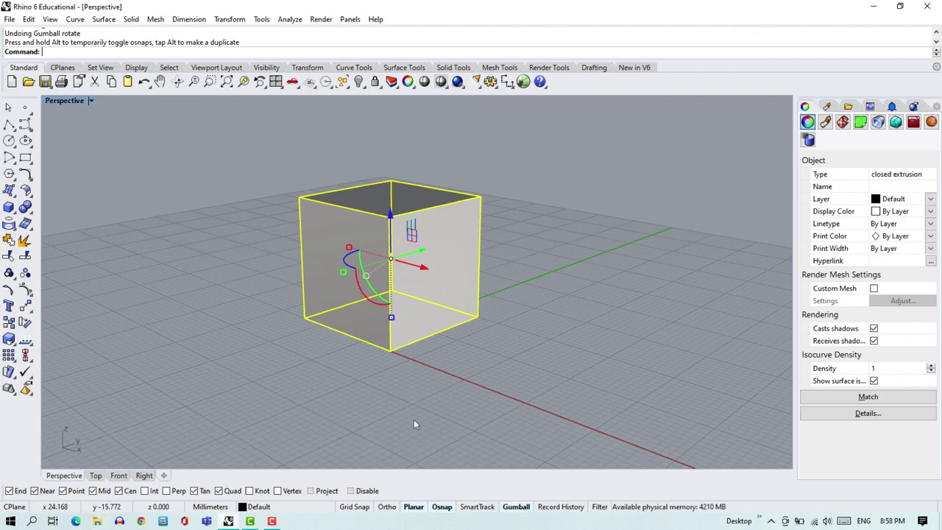
drag(417, 270, 441, 324)
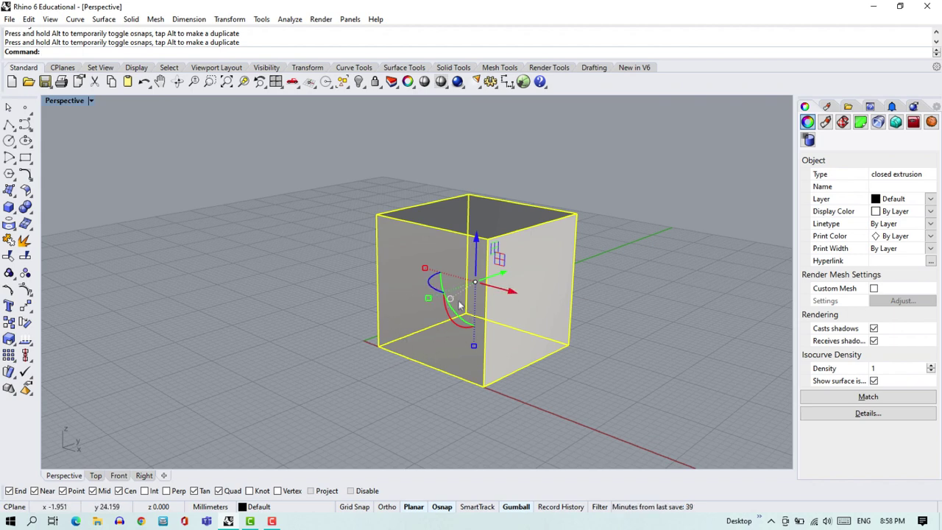
key(ctrl+z)
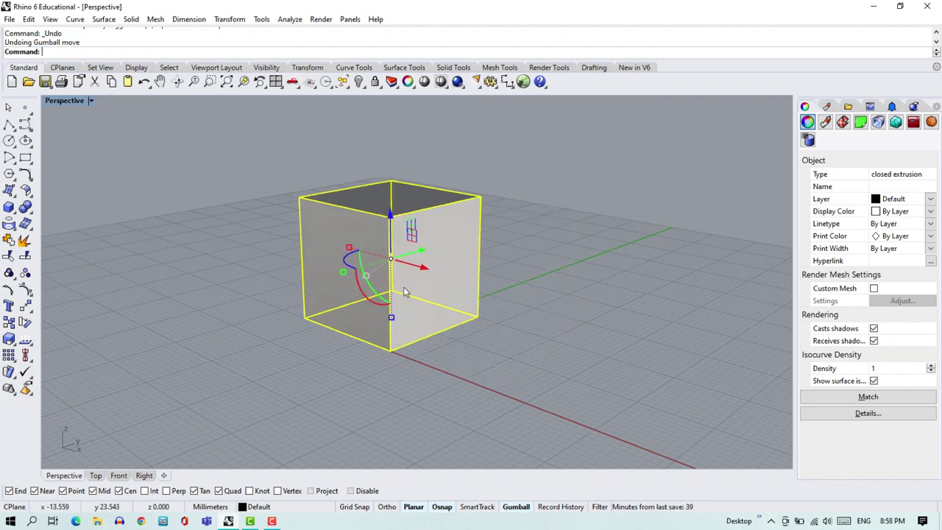
click(365, 276)
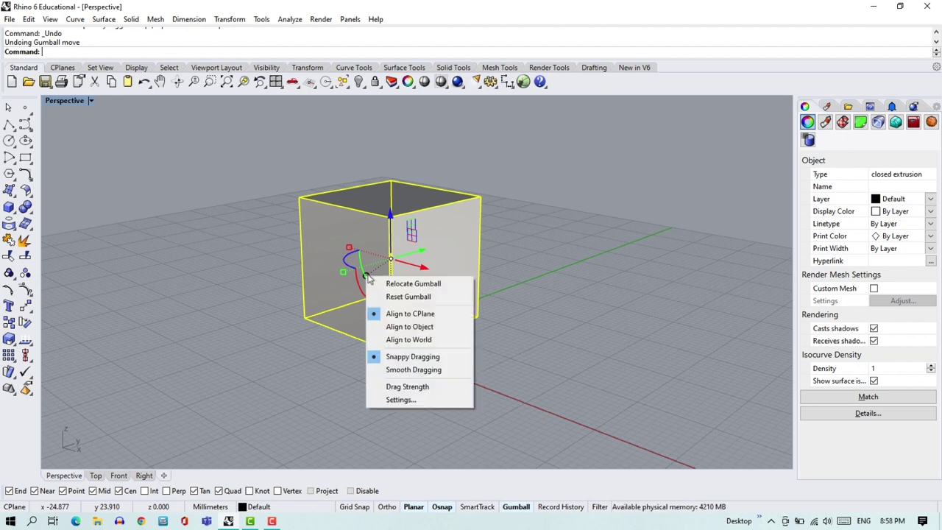
Set Gumball drag strength to 46 and trial a short box move along X.
click(409, 388)
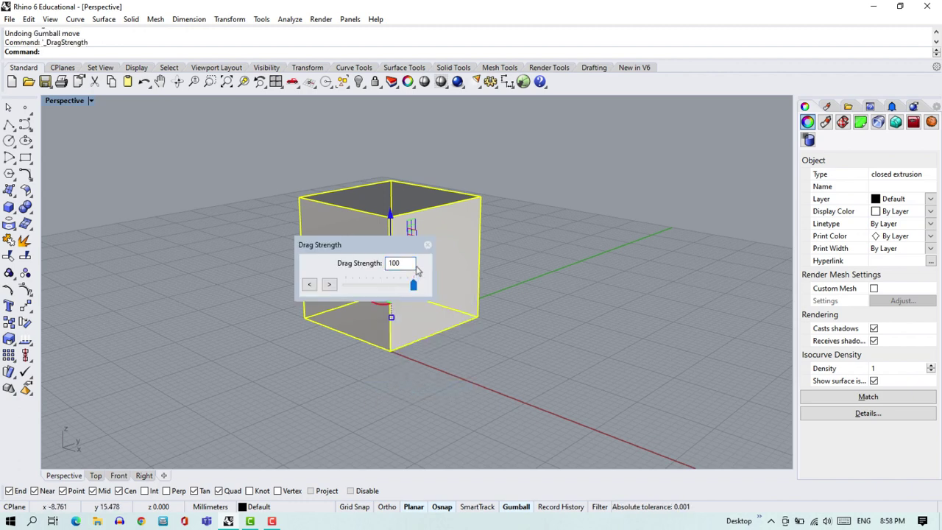
drag(371, 246, 192, 136)
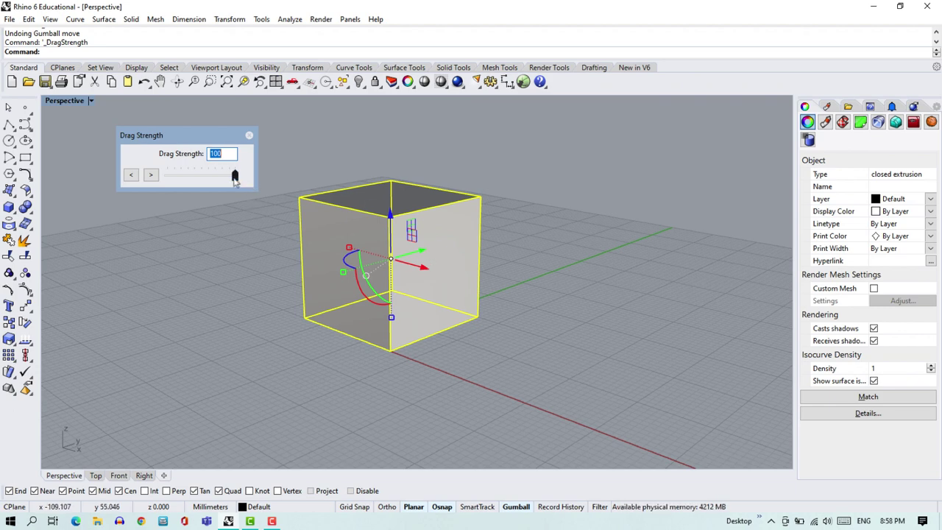
drag(235, 176, 198, 182)
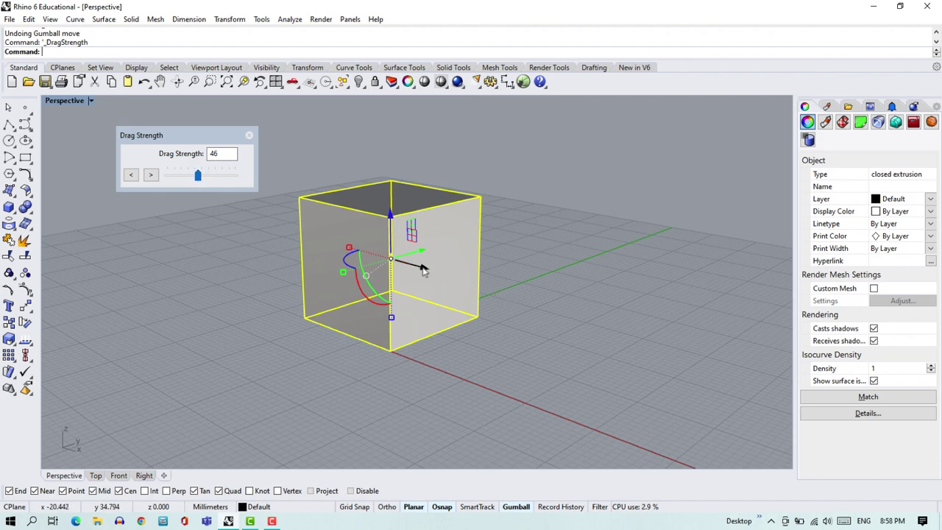
drag(423, 266, 563, 332)
Trial a fine move at drag strength 1, then restore strength to 100 and close the dialog.
drag(197, 176, 162, 183)
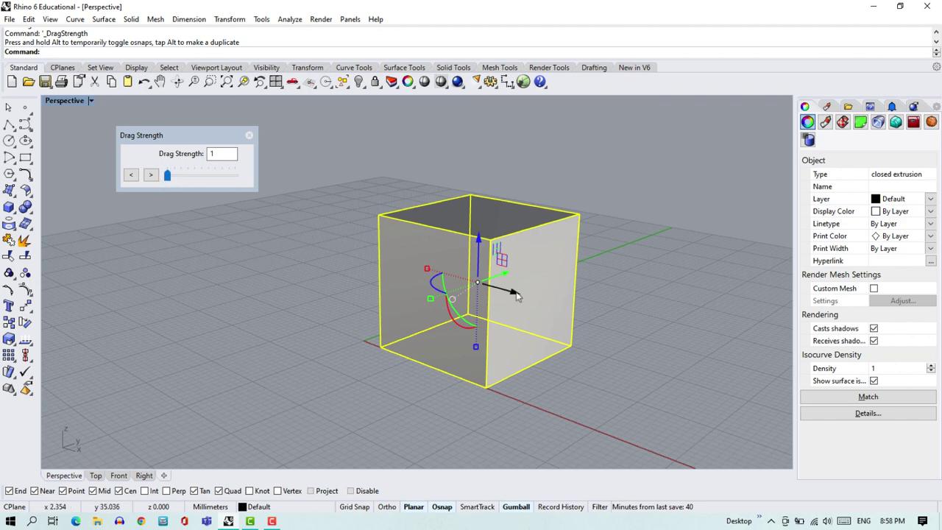
drag(518, 293, 711, 372)
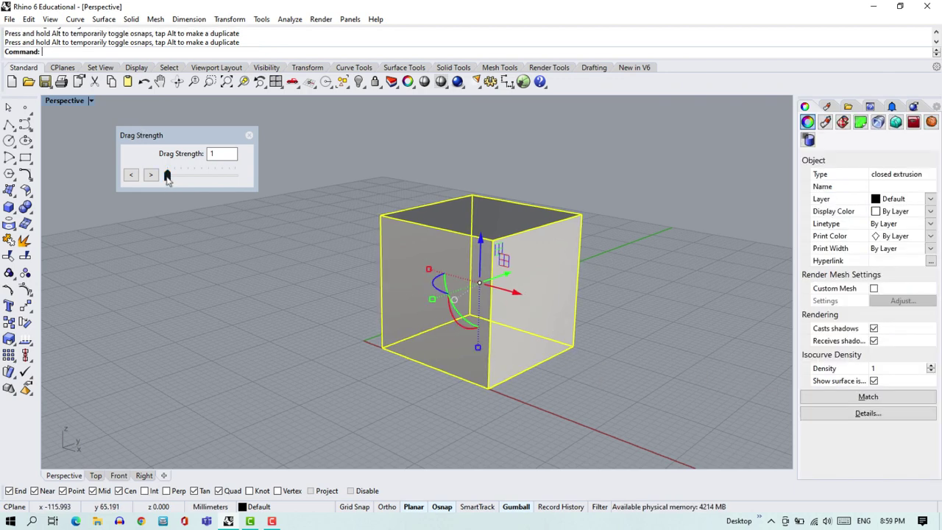
drag(167, 176, 251, 180)
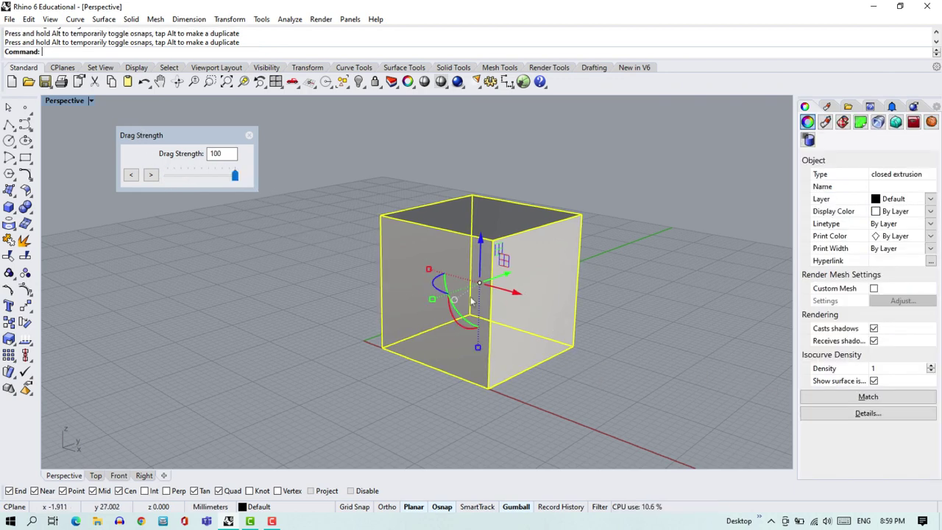
drag(515, 292, 309, 241)
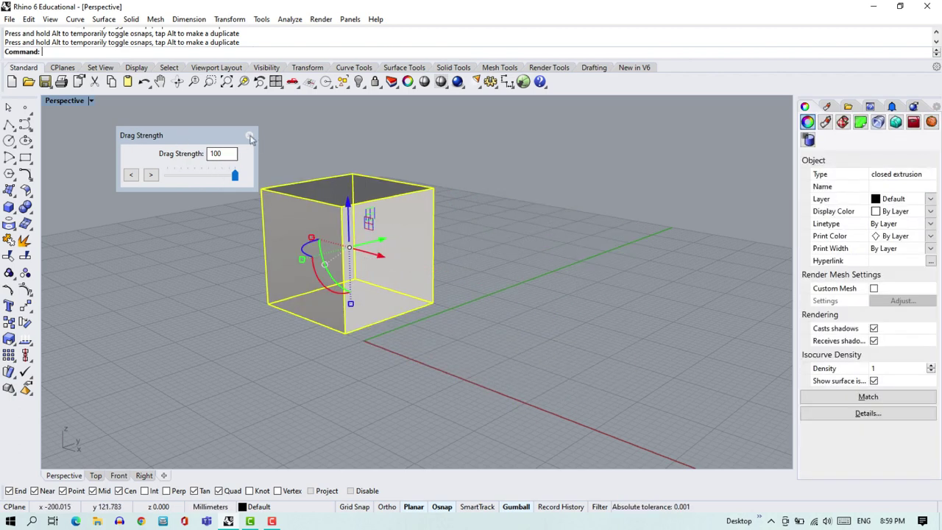
click(250, 138)
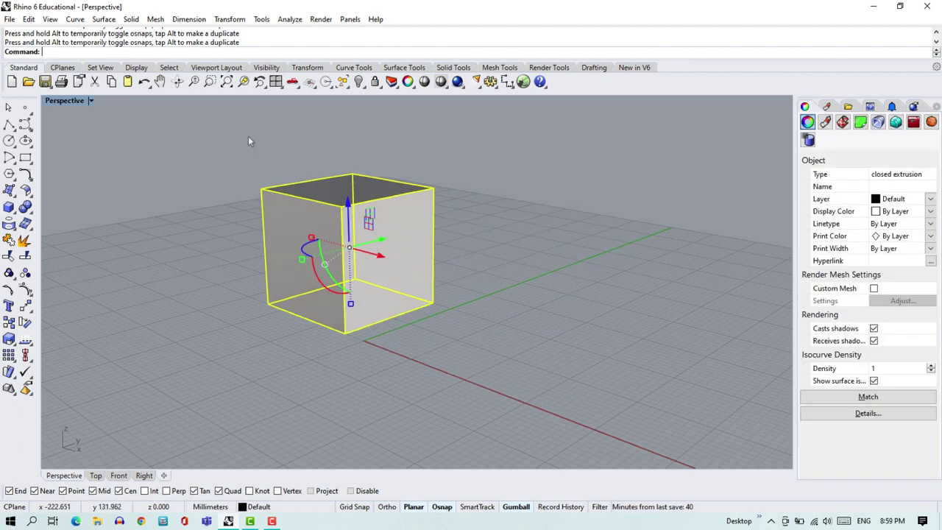
Undo the last three box moves and reset the gumball to its default placement.
key(ctrl+z)
key(ctrl+z)
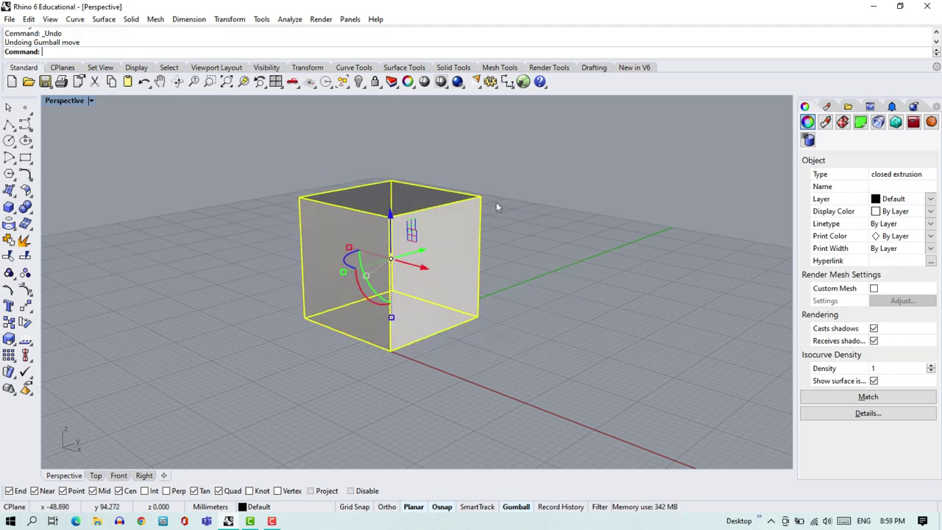
key(ctrl+z)
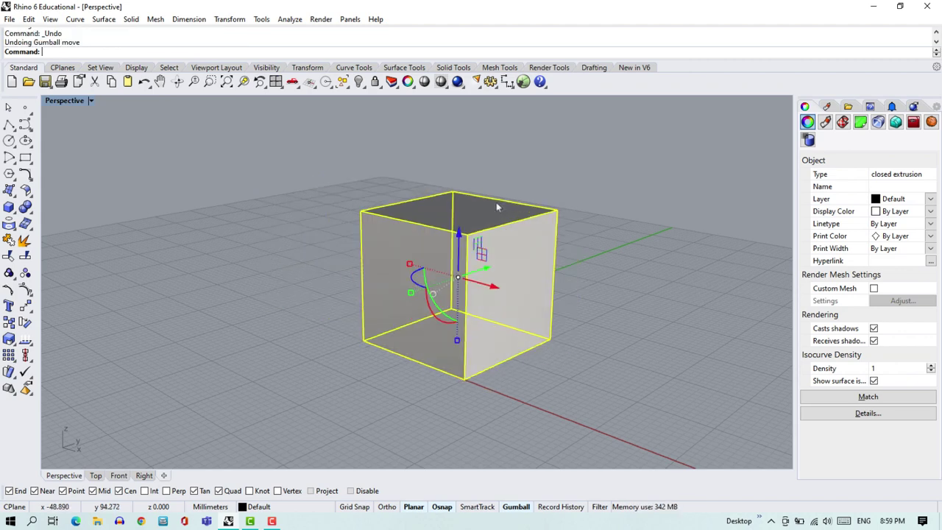
click(433, 294)
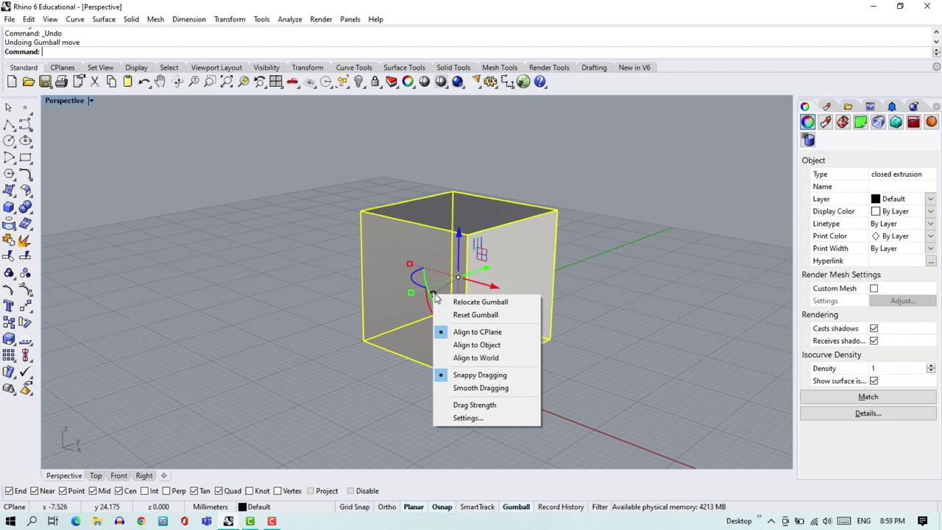
click(476, 314)
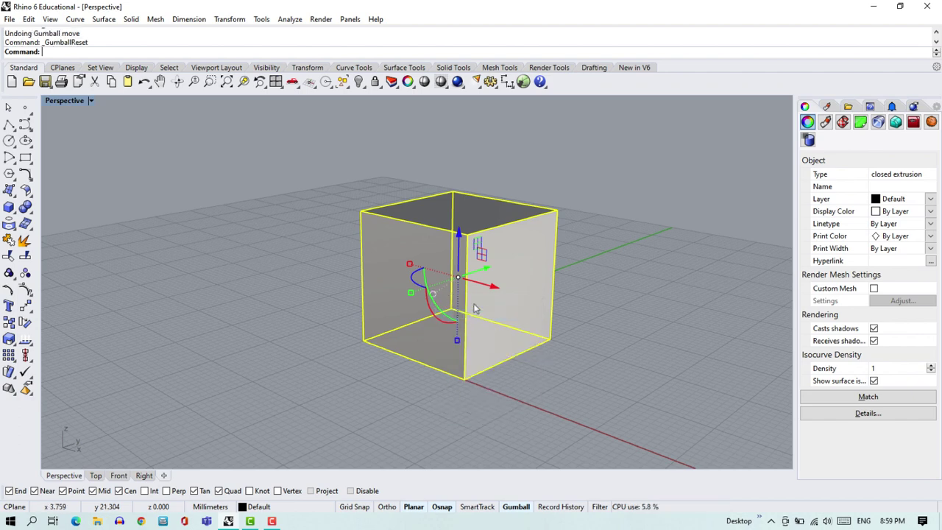
Relocate the gumball to the box's top corner, then trial a Z scale and undo it.
click(434, 294)
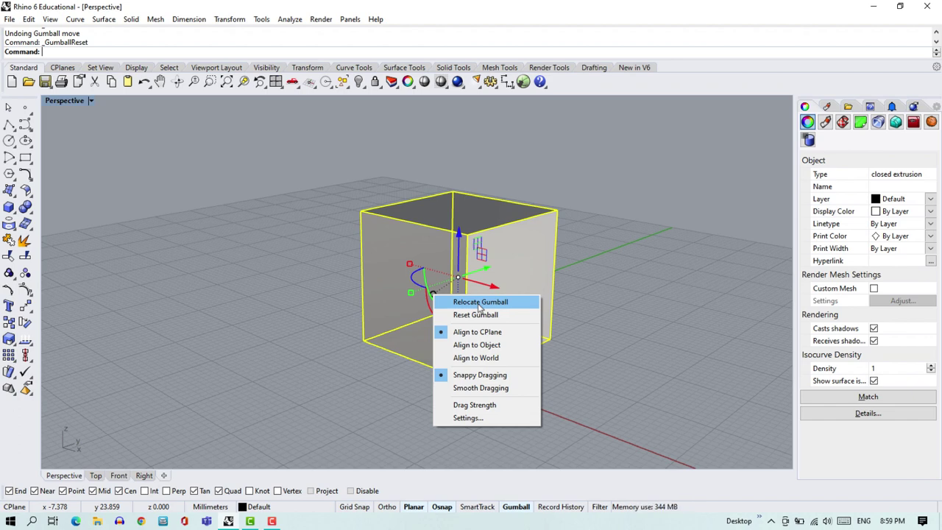
click(479, 308)
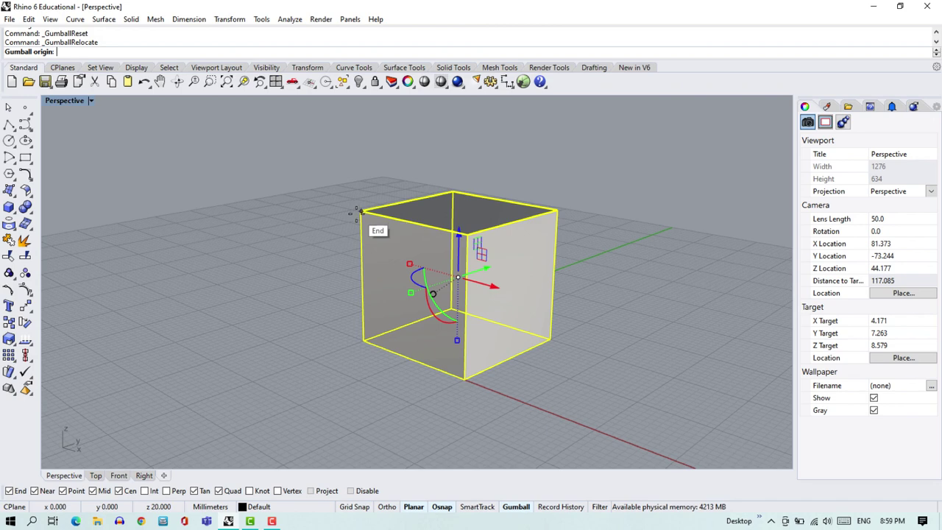
click(556, 212)
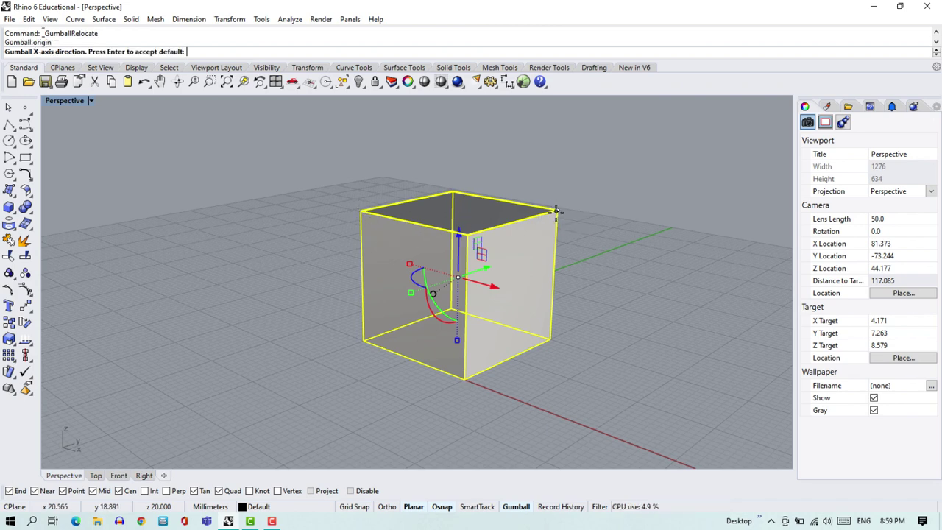
key(Return)
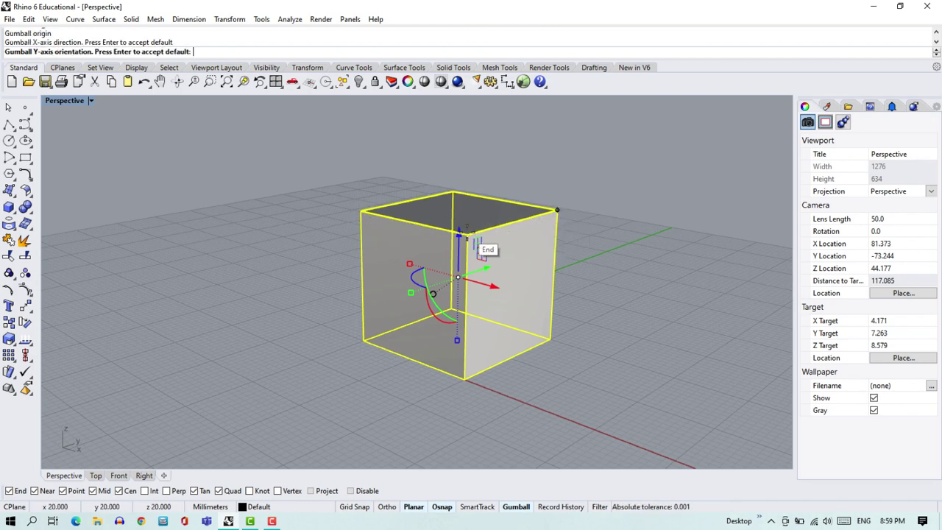
key(Return)
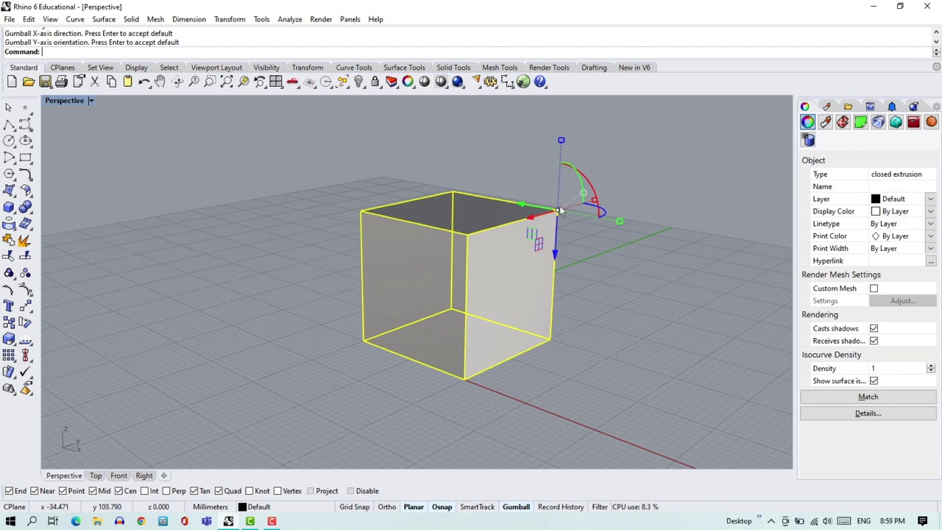
drag(561, 141, 575, 157)
key(ctrl+z)
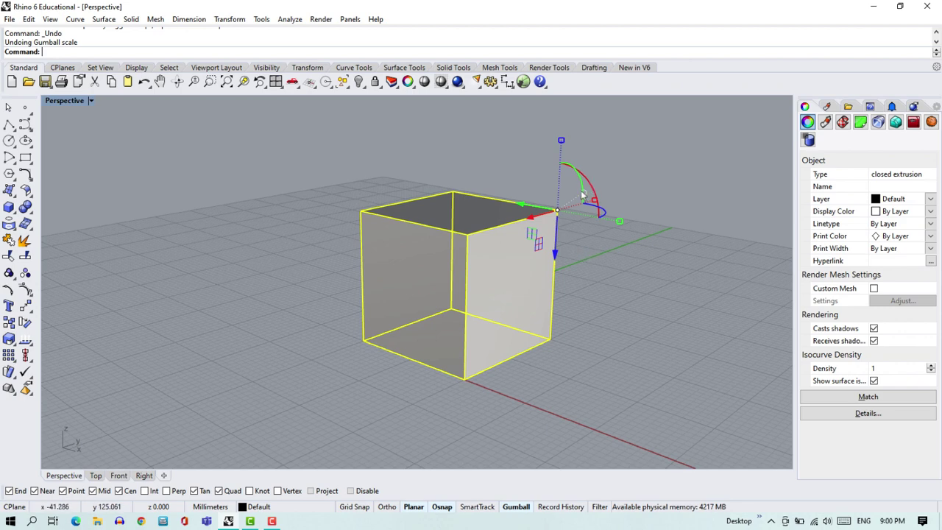
Reselect the box and reset its gumball from the top corner back to the centre.
key(Escape)
click(527, 245)
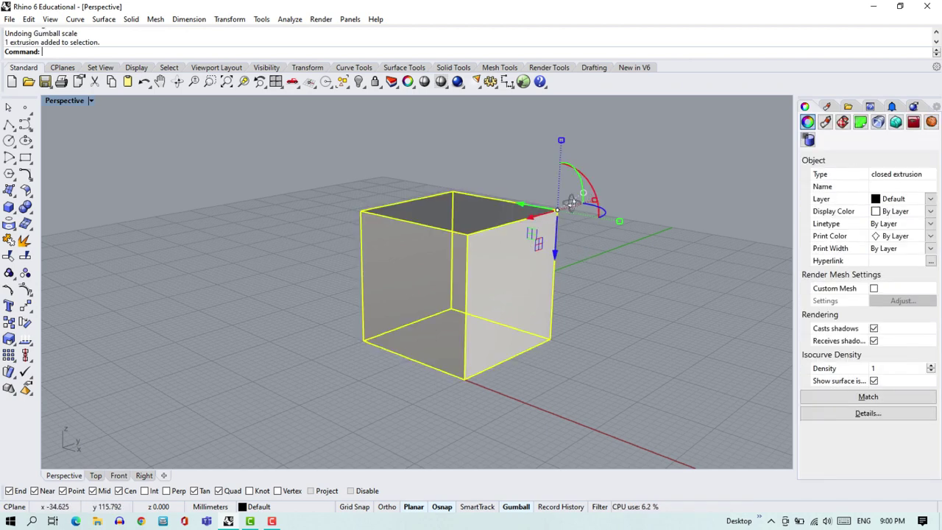
right_drag(570, 202, 592, 213)
click(583, 207)
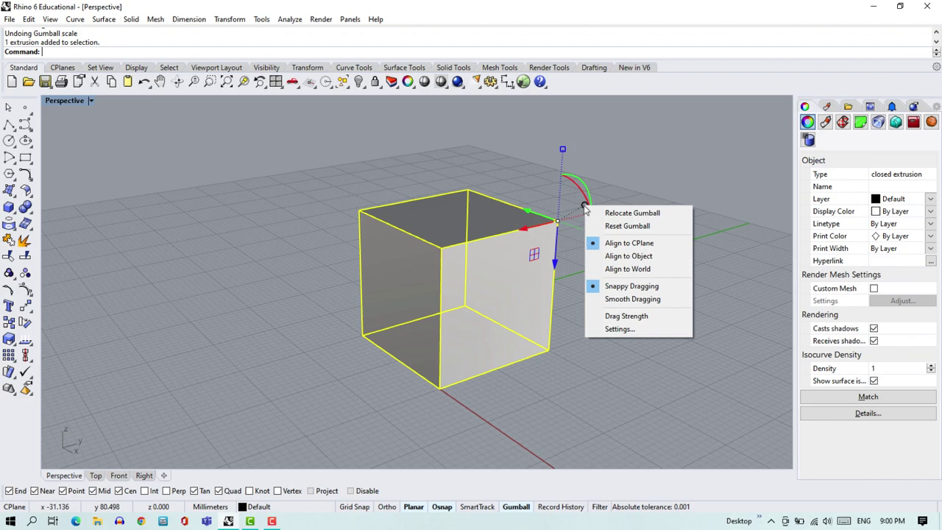
click(626, 225)
right_drag(635, 306, 516, 308)
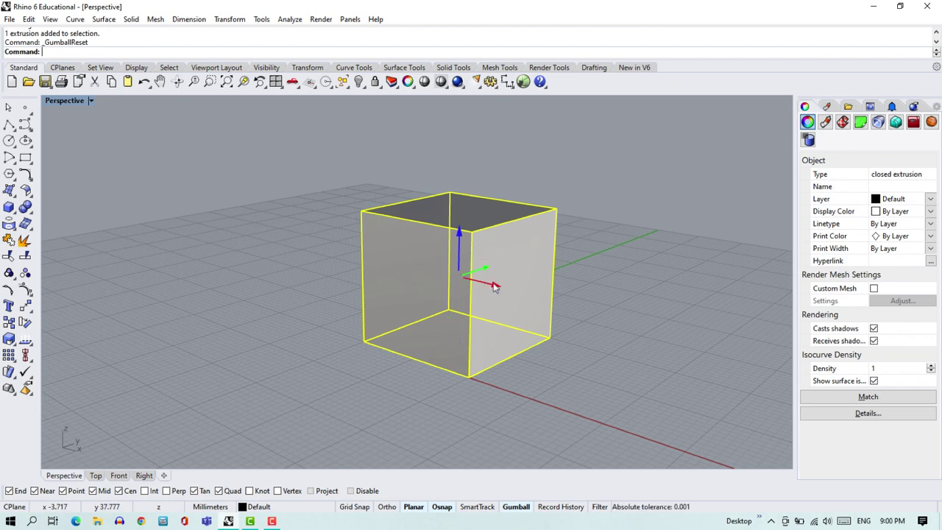
drag(494, 287, 181, 193)
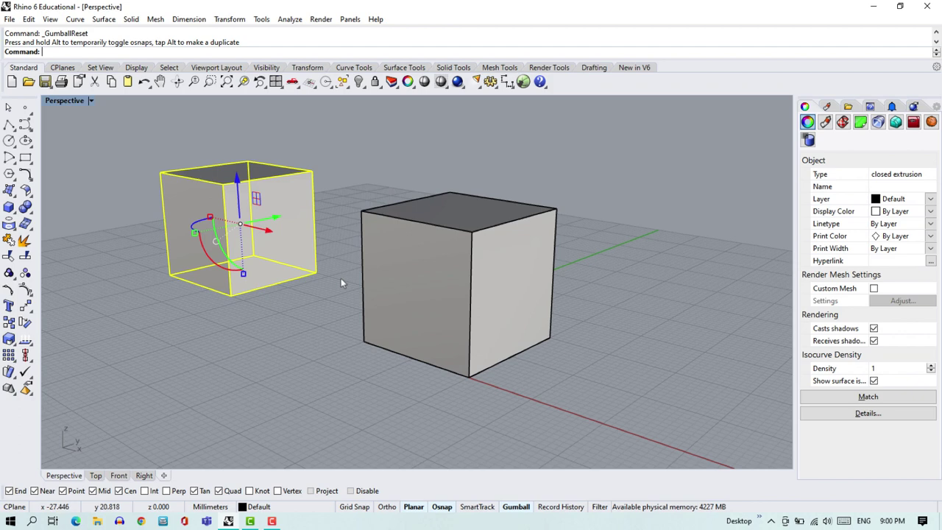
key(ctrl+z)
click(436, 325)
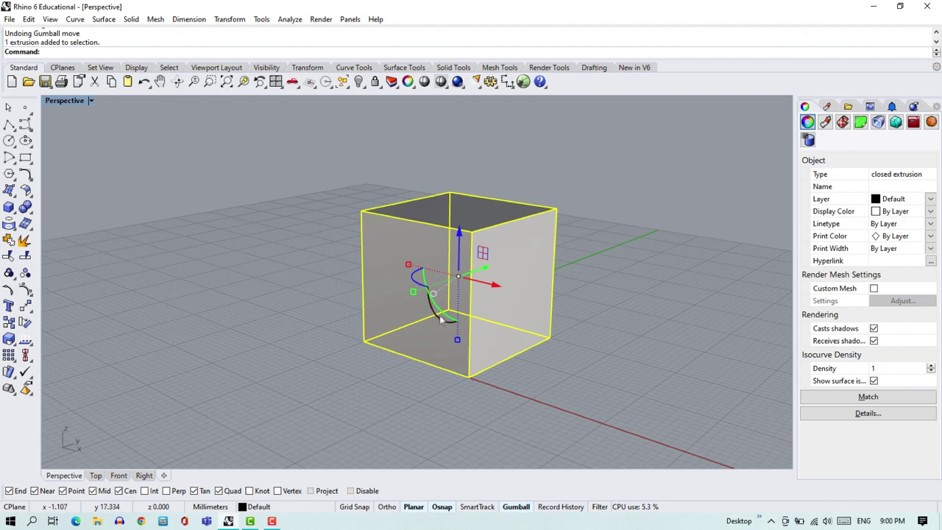
mouse_move(436, 322)
mouse_down()
mouse_move(446, 329)
mouse_move(434, 345)
mouse_move(431, 335)
mouse_up()
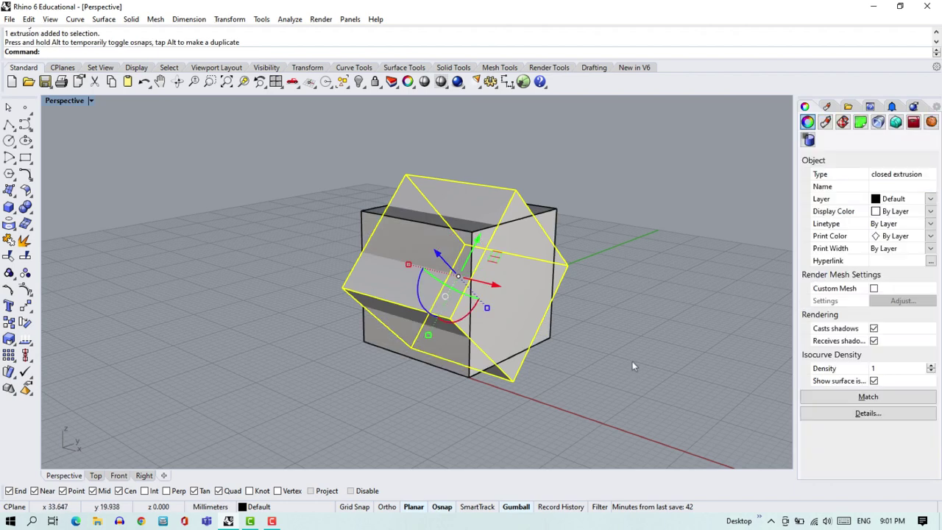
key(ctrl+z)
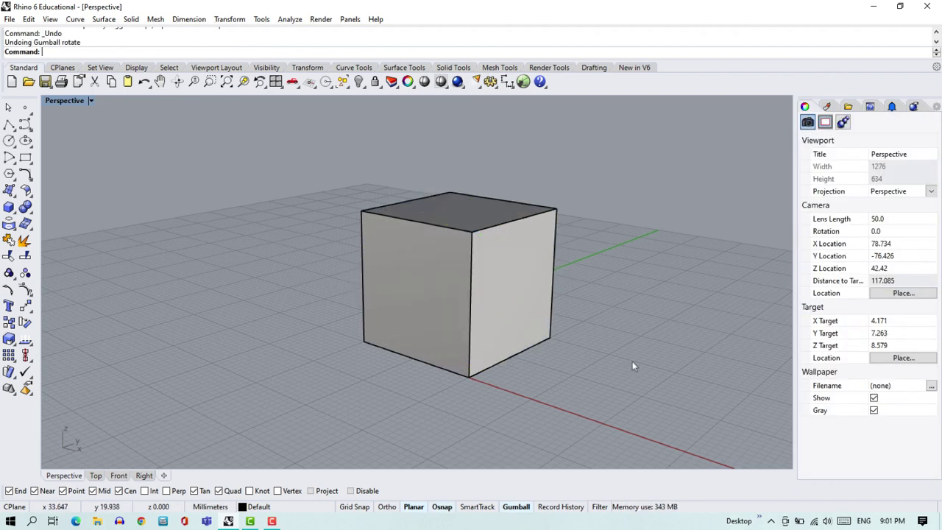
click(537, 297)
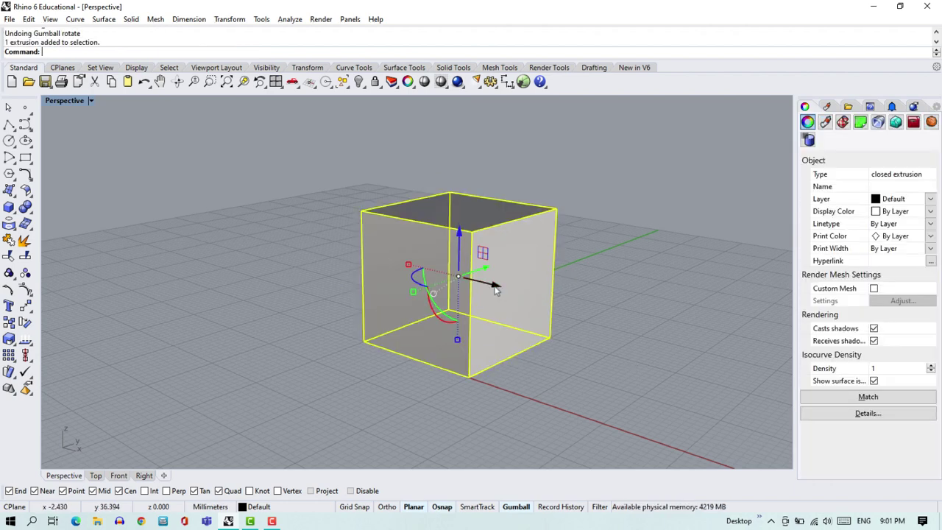
click(495, 291)
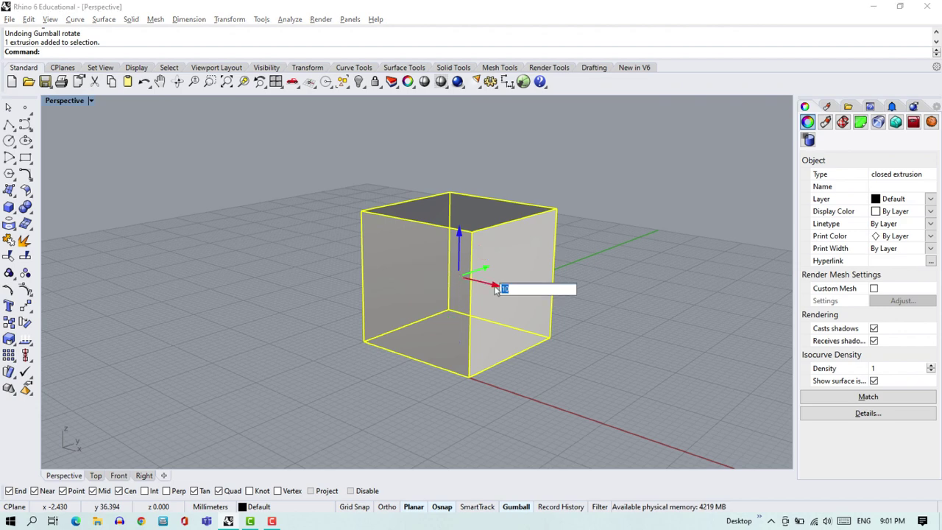
key(Return)
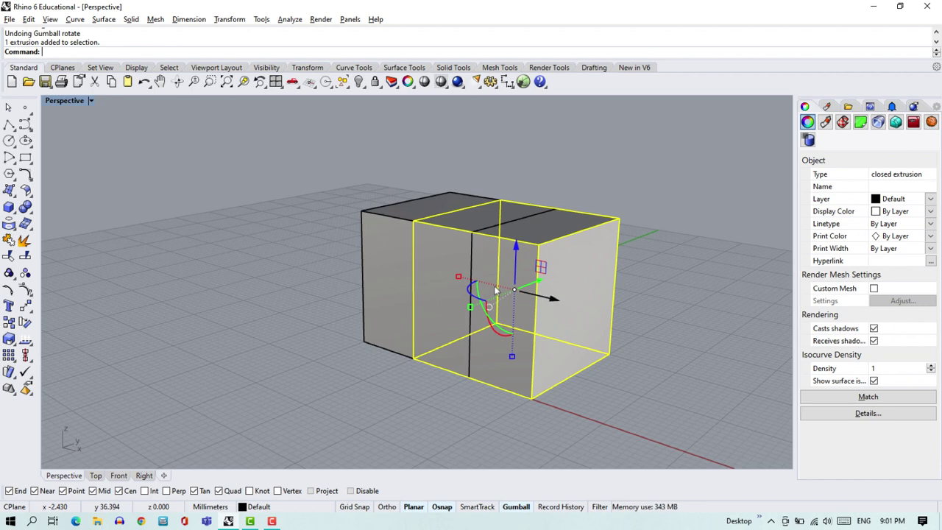
key(ctrl+z)
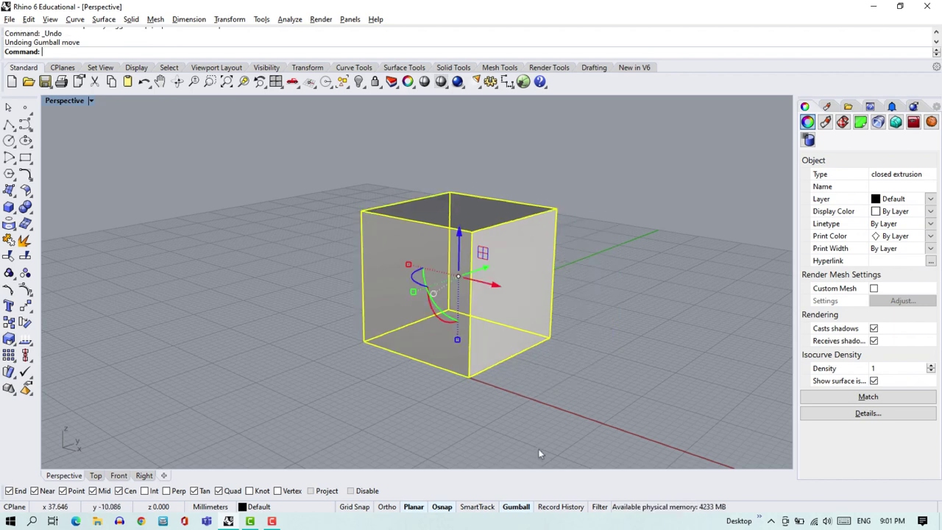